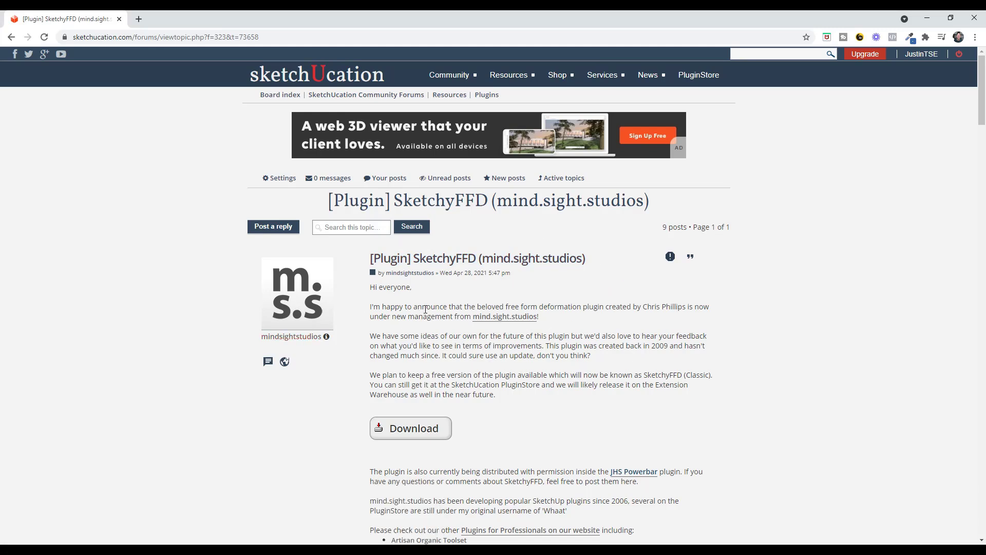
Review the SketchyFFD plugin forum topic, including its download section, user replies and attached gizmo images
scroll(429, 315, down, 1)
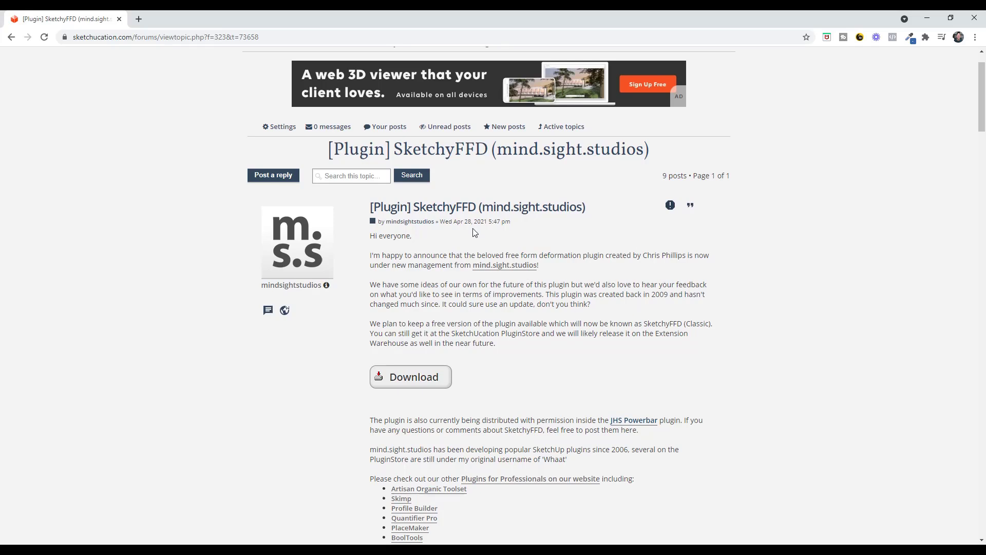
scroll(552, 297, down, 2)
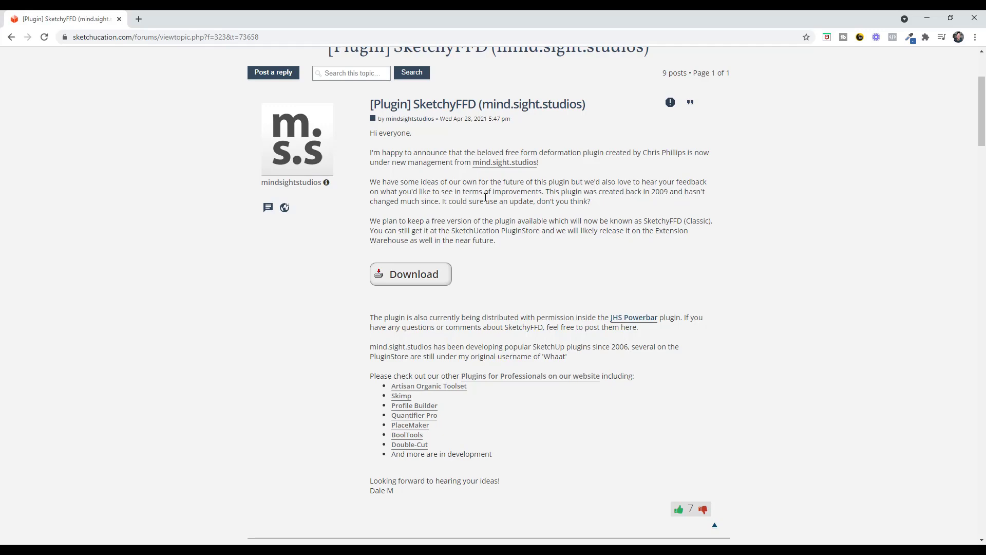
scroll(615, 266, down, 20)
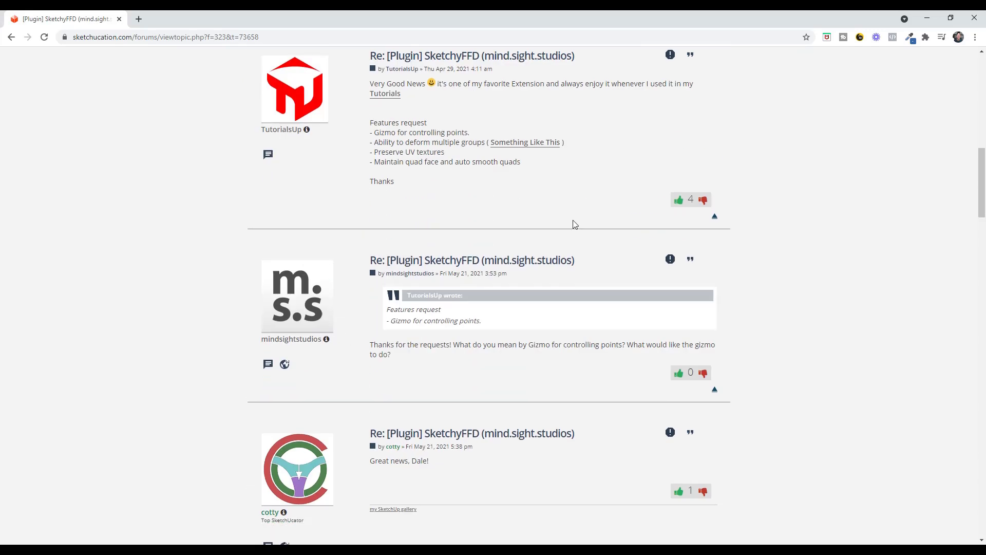
scroll(598, 262, down, 4)
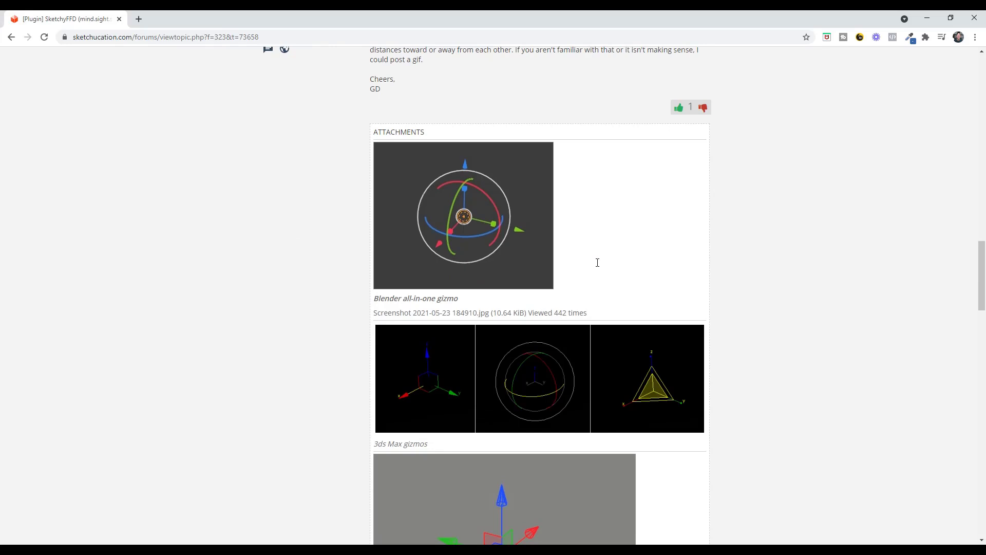
scroll(568, 277, down, 15)
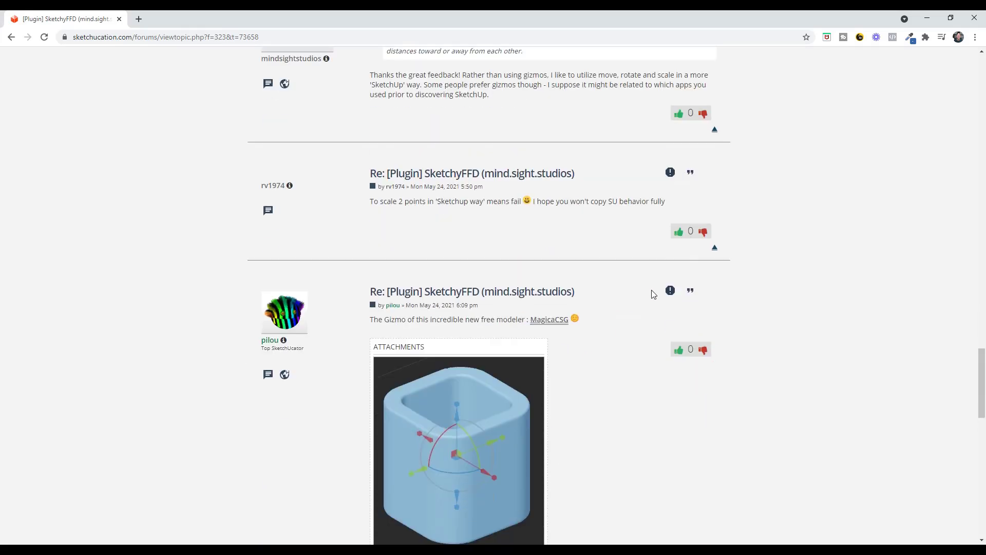
scroll(650, 295, down, 11)
scroll(649, 297, up, 20)
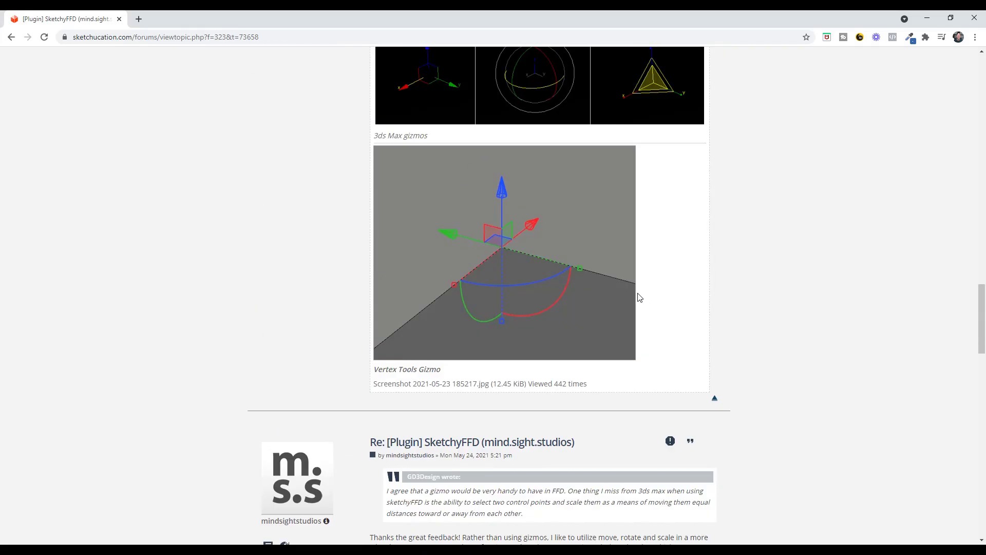
scroll(637, 295, up, 20)
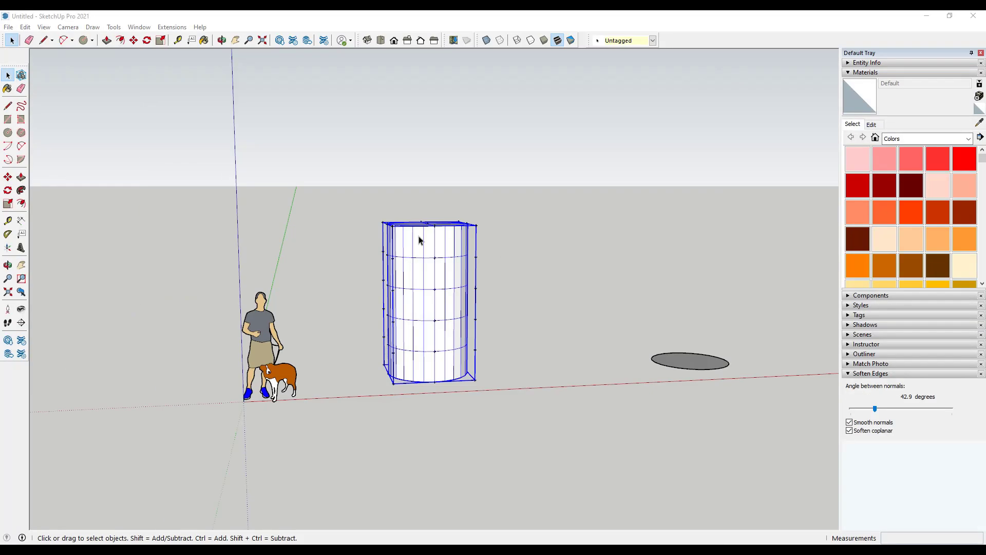
Flare the segmented cylinder's top by scaling its top row of FFD control points outward about their center
scroll(418, 236, up, 2)
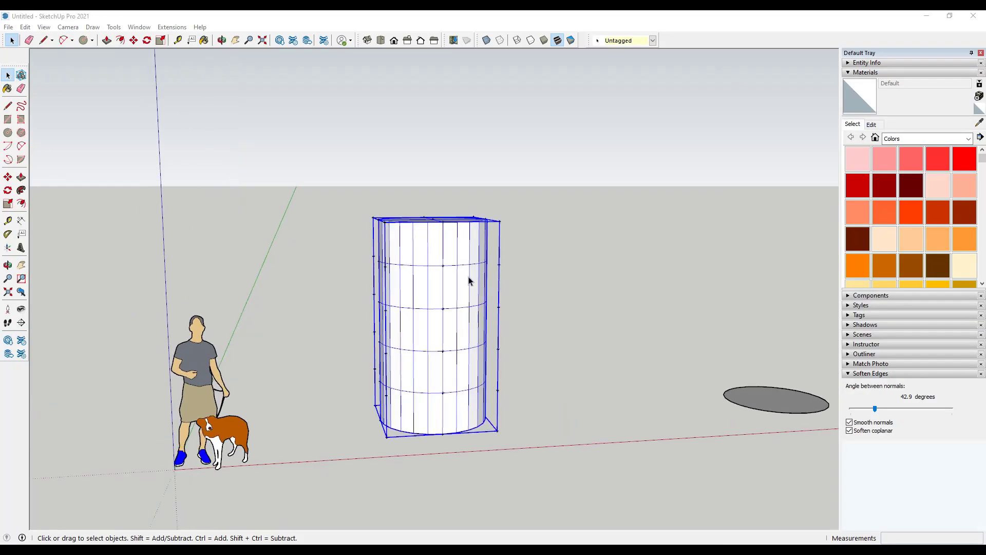
double_click(500, 266)
middle_drag(483, 270, 484, 294)
drag(340, 194, 538, 247)
middle_drag(473, 224, 491, 262)
key(s)
click(500, 243)
key(ctrl)
click(529, 247)
key(space)
Bulge the segmented cylinder by scaling the third row of control points from the bottom outward about center, then leave the control-point group
middle_drag(468, 288, 452, 231)
drag(341, 283, 534, 337)
middle_drag(535, 338, 500, 271)
drag(331, 280, 540, 306)
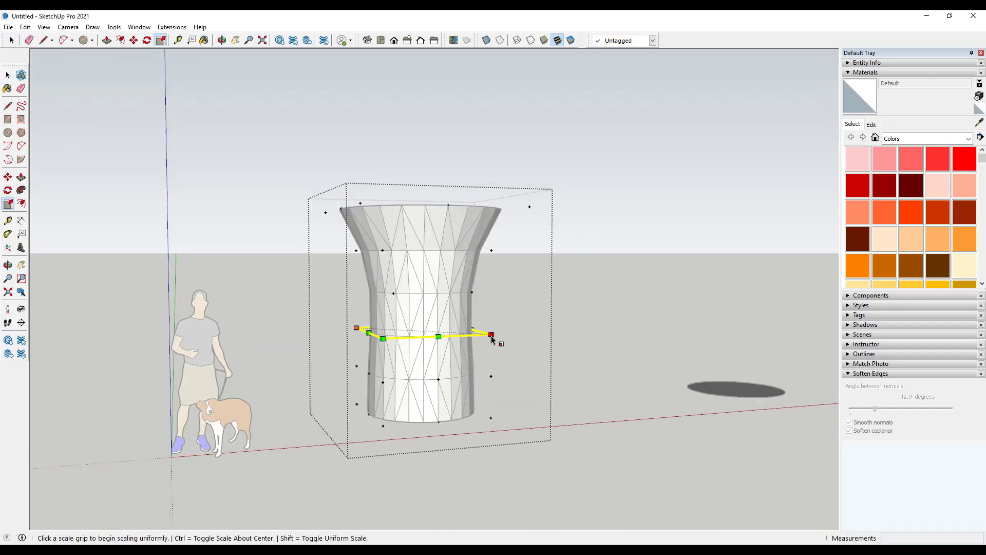
click(492, 339)
key(ctrl)
click(539, 337)
middle_drag(462, 336, 537, 374)
key(space)
click(537, 374)
Examine the deformed segmented cylinder and the flat circle beside it
scroll(504, 352, down, 2)
middle_drag(431, 362, 426, 334)
scroll(399, 339, down, 3)
scroll(421, 347, up, 5)
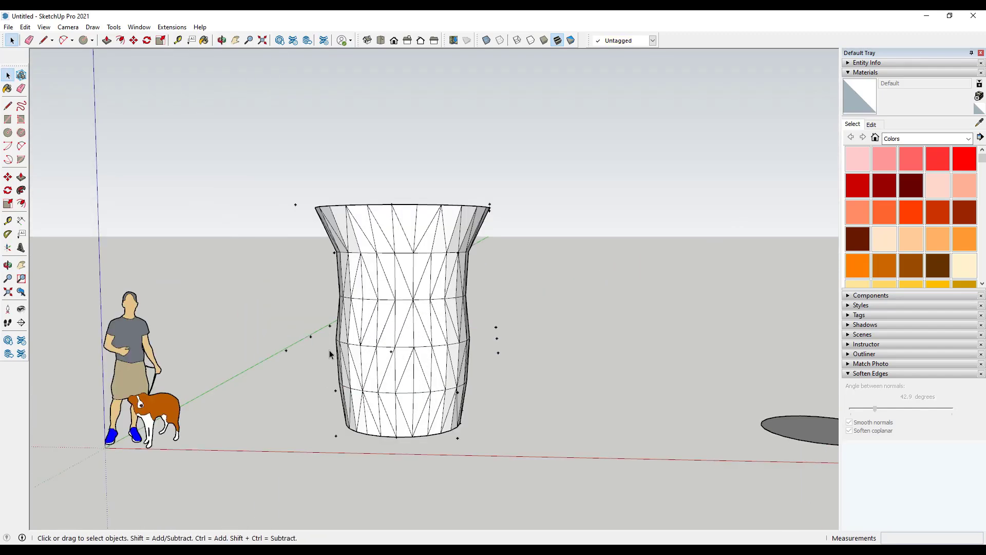
scroll(344, 334, down, 3)
scroll(493, 365, up, 2)
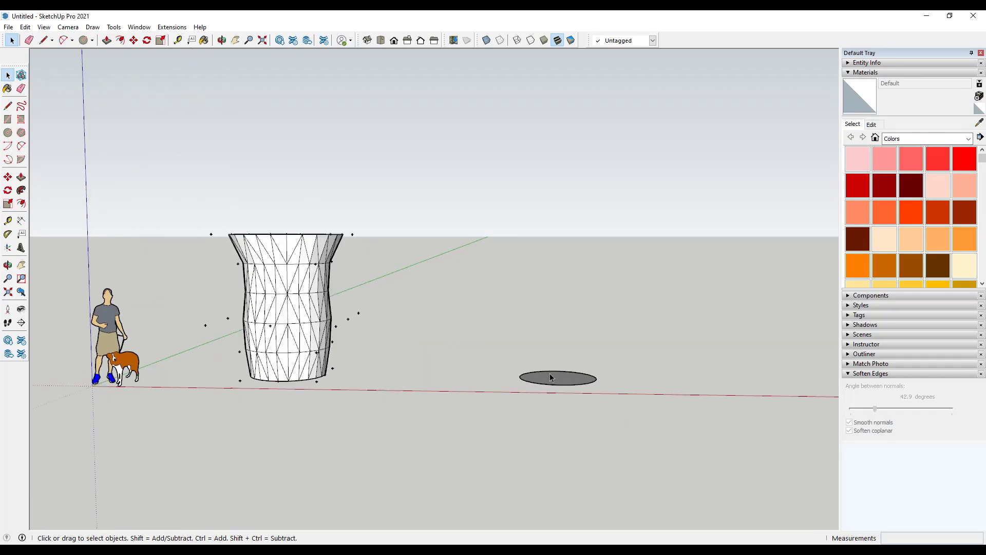
scroll(364, 357, down, 2)
scroll(482, 359, up, 2)
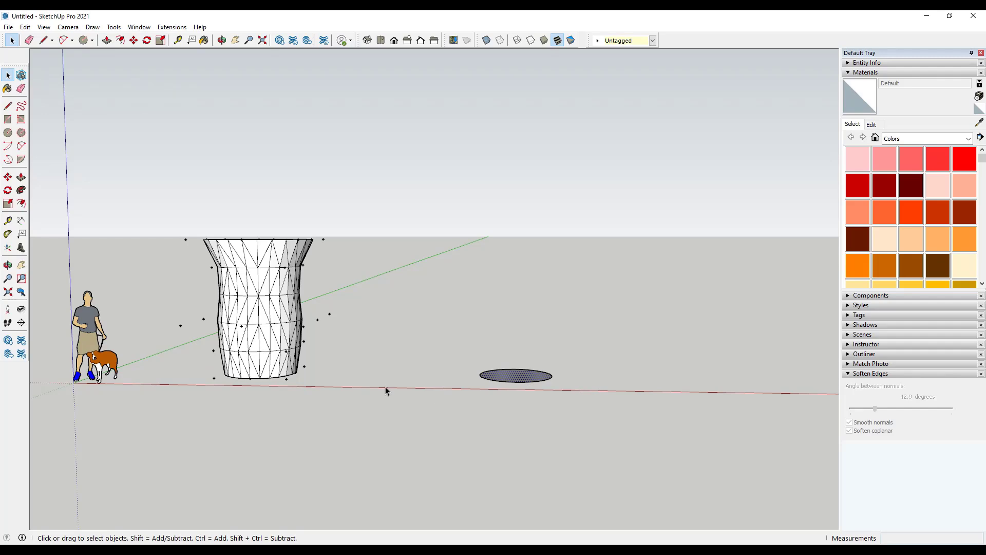
Extrude the flat circle upward with Push/Pull into a plain cylinder about as tall as the deformed one
scroll(433, 383, down, 1)
scroll(432, 382, up, 1)
key(p)
click(439, 370)
click(452, 243)
Copy the plain cylinder's bottom face along the red axis as an array of two evenly spaced circles
middle_drag(412, 277, 405, 375)
click(420, 360)
key(m)
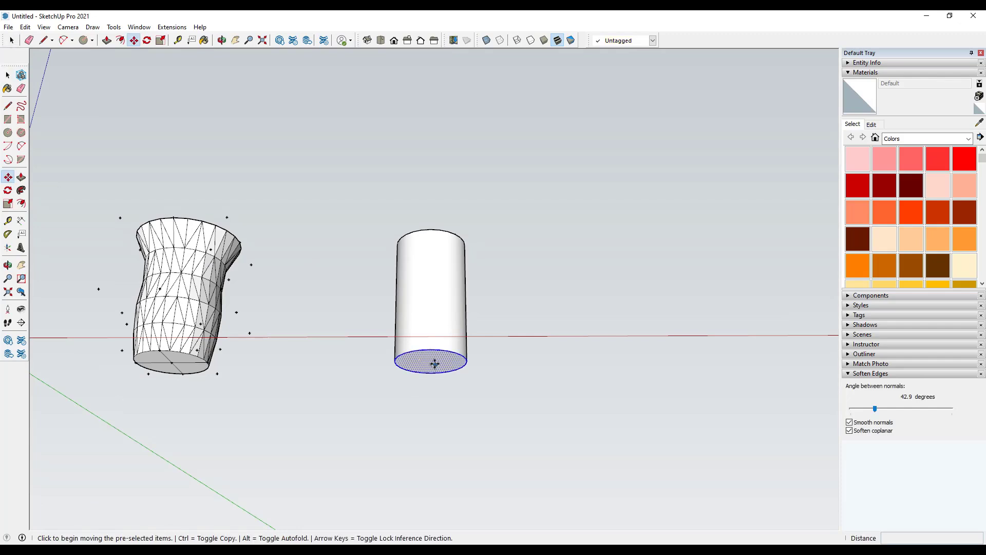
click(434, 365)
key(ctrl)
click(622, 365)
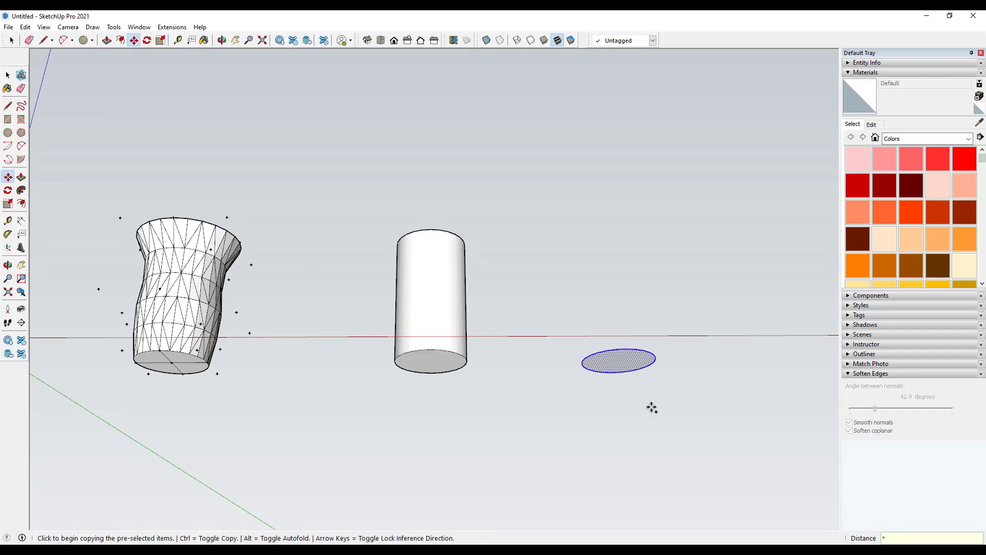
text(2x)
key(Return)
key(space)
scroll(460, 308, down, 3)
middle_drag(493, 294, 479, 494)
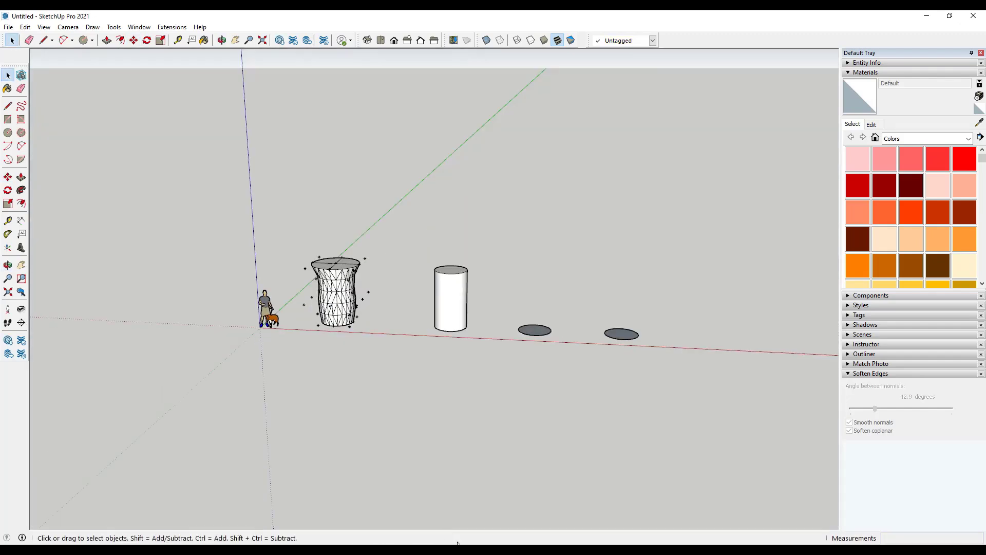
Select all faces and edges of the plain cylinder and make them a single group
scroll(483, 357, up, 2)
double_click(431, 269)
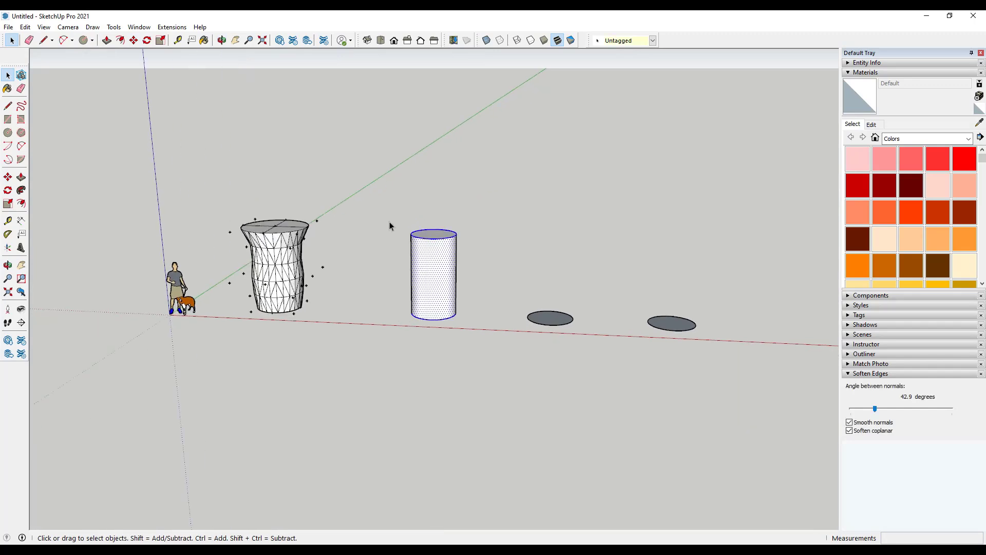
drag(369, 194, 498, 360)
middle_drag(497, 360, 506, 295)
right_click(425, 219)
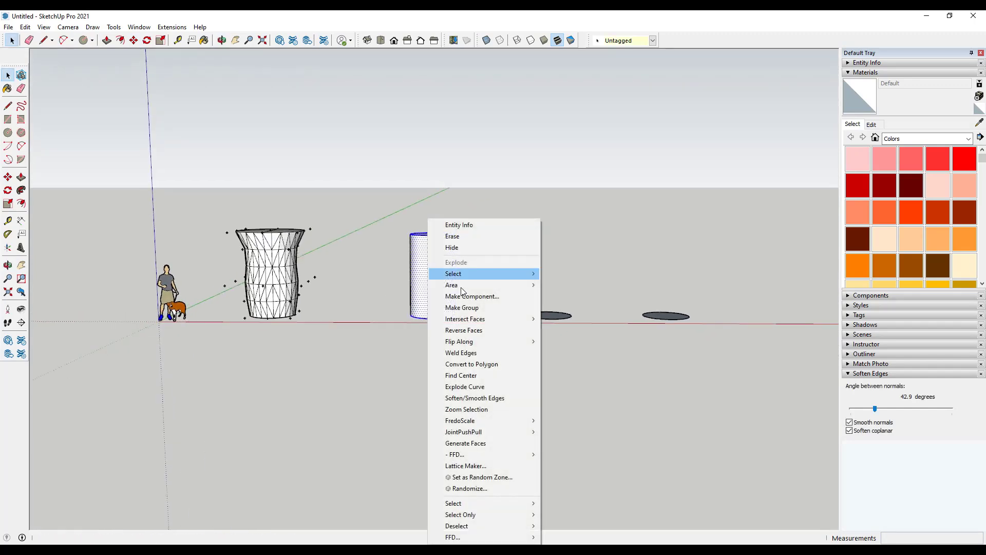
click(477, 307)
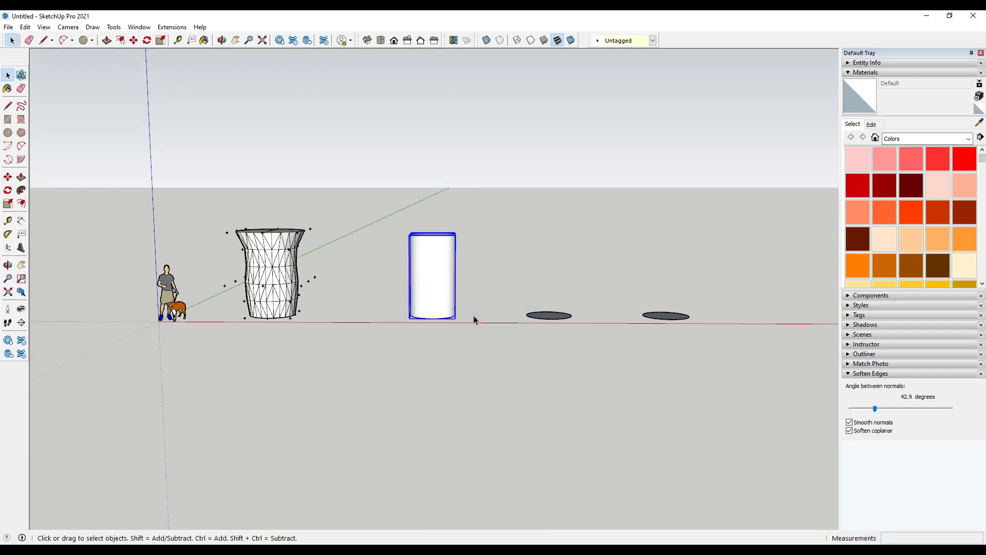
double_click(432, 269)
click(431, 274)
click(488, 242)
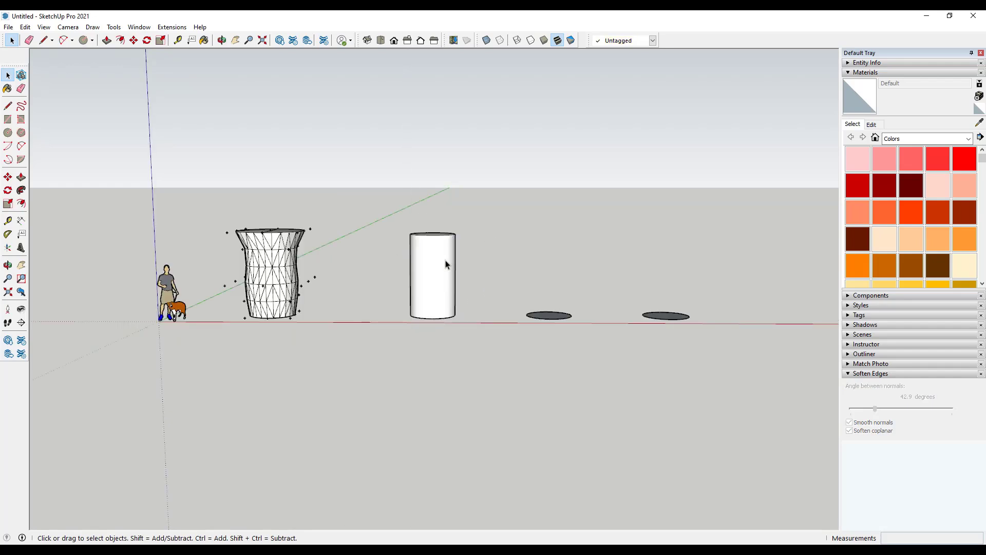
Add a 3x3 FFD control-point cage to the grouped plain cylinder
scroll(457, 249, up, 3)
right_click(405, 271)
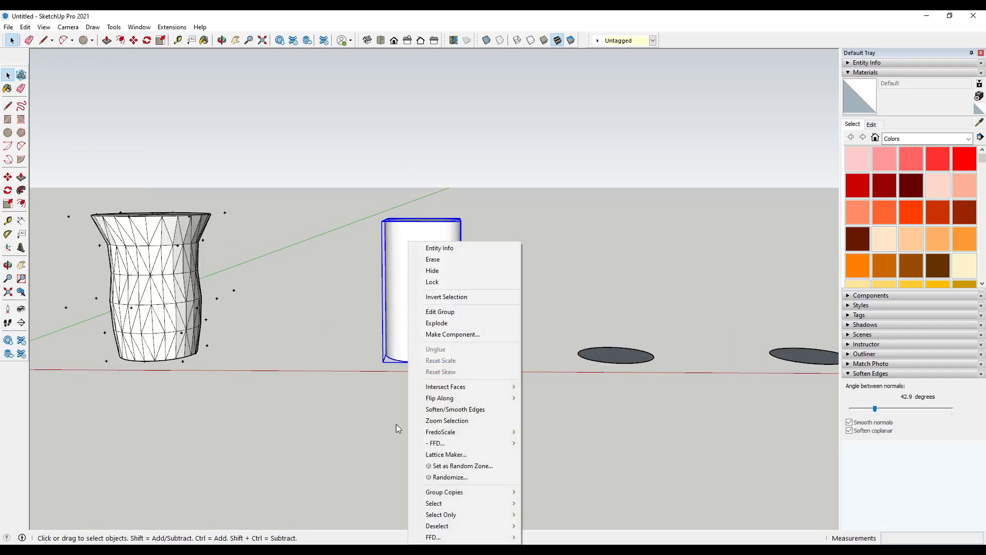
mouse_move(433, 539)
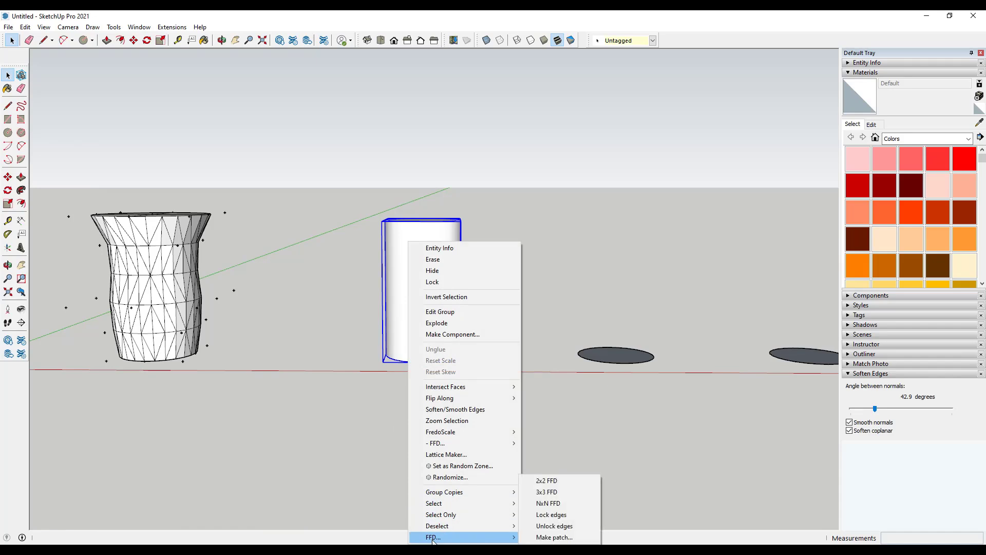
click(566, 491)
middle_drag(436, 319, 370, 348)
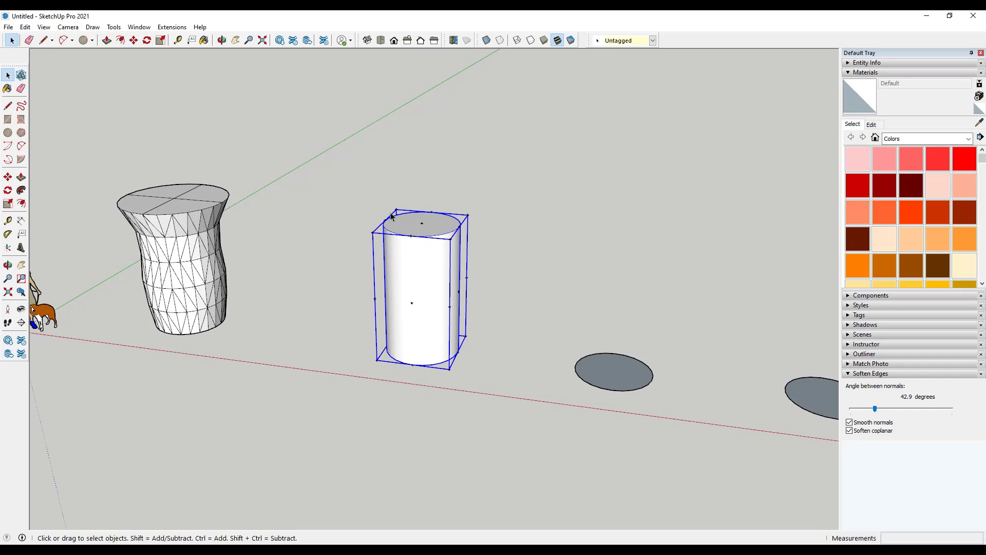
Open the plain cylinder's control-point group and scale the points on one upper side uniformly outward and upward into a slanted shape
double_click(421, 225)
triple_click(423, 227)
click(468, 215)
click(468, 214)
double_click(469, 214)
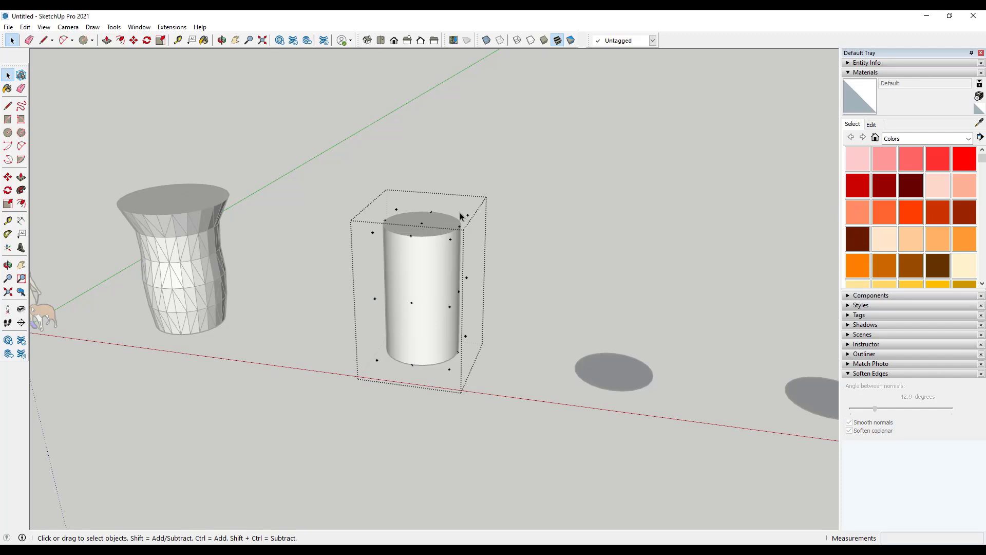
middle_drag(459, 222, 430, 225)
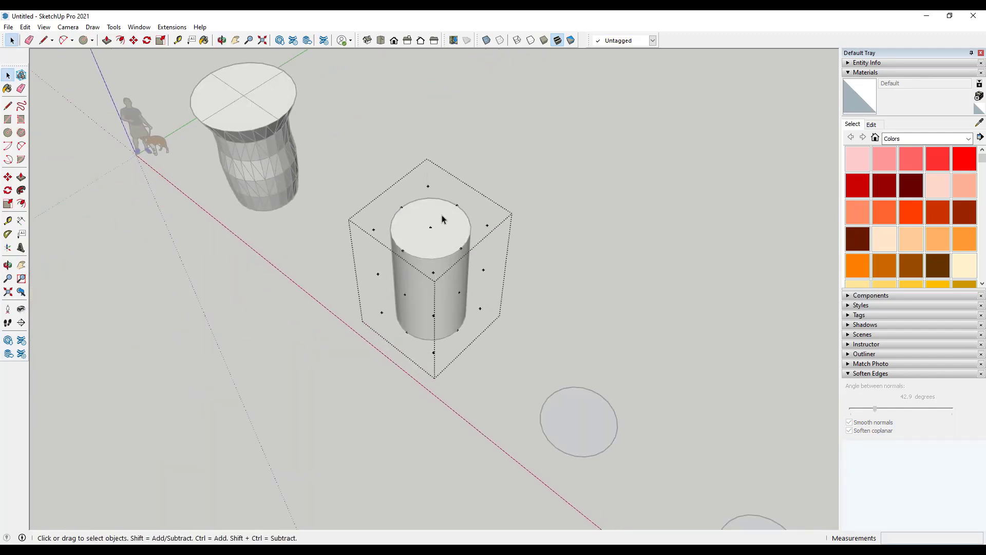
key(s)
click(491, 224)
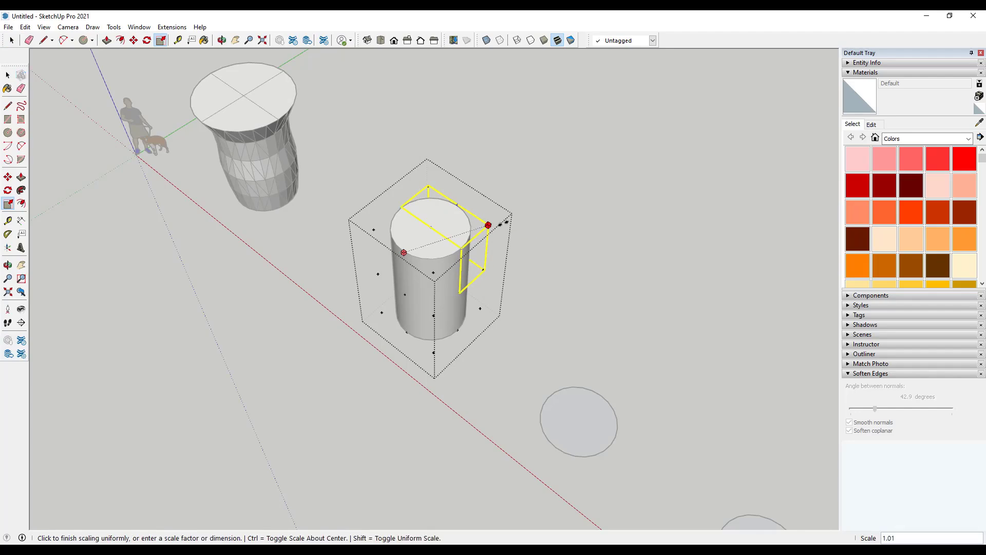
click(585, 218)
middle_drag(446, 340, 473, 204)
scroll(424, 268, down, 2)
key(space)
click(568, 238)
Turn on hidden geometry and examine how the edges of the slanted cylinder are divided
middle_drag(450, 246, 501, 153)
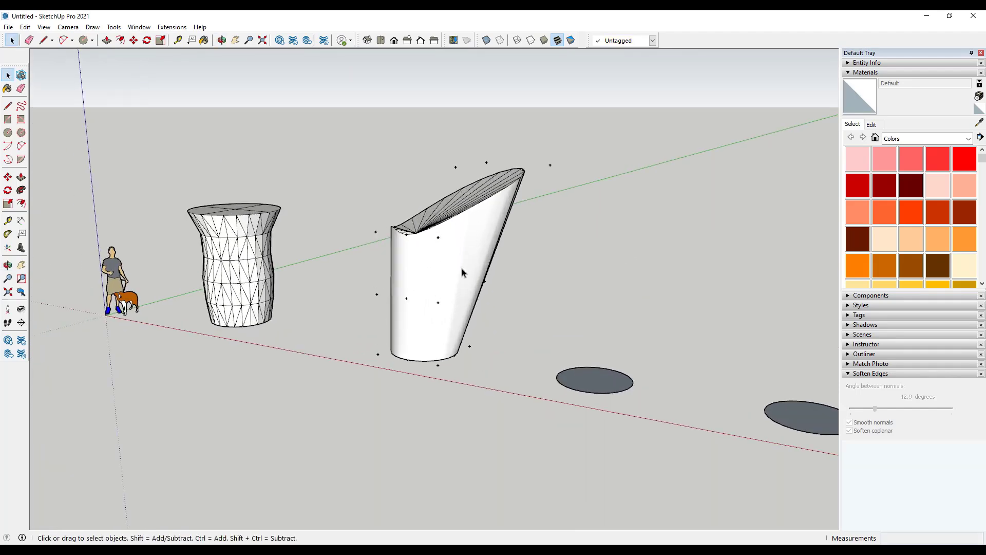
middle_drag(473, 268, 418, 240)
scroll(478, 280, up, 2)
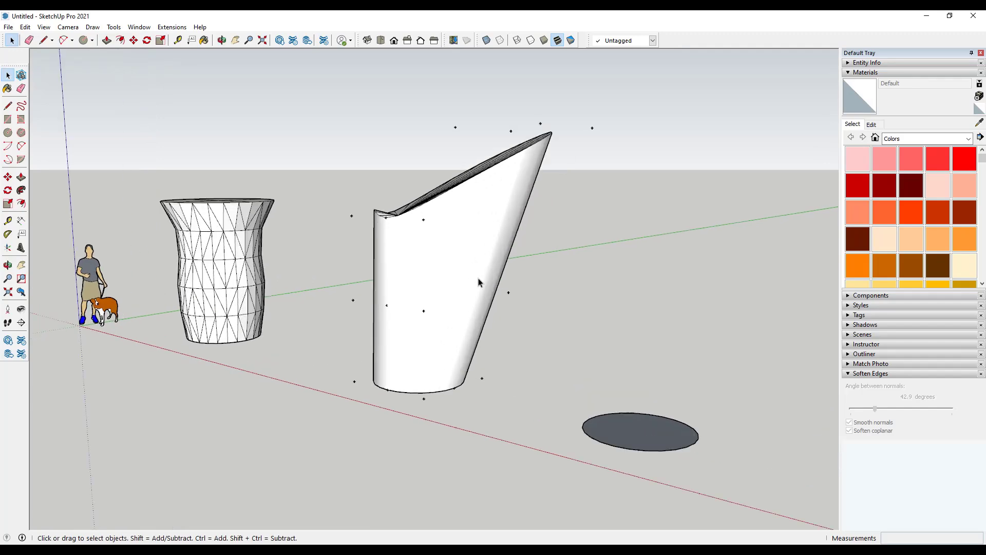
scroll(478, 280, up, 2)
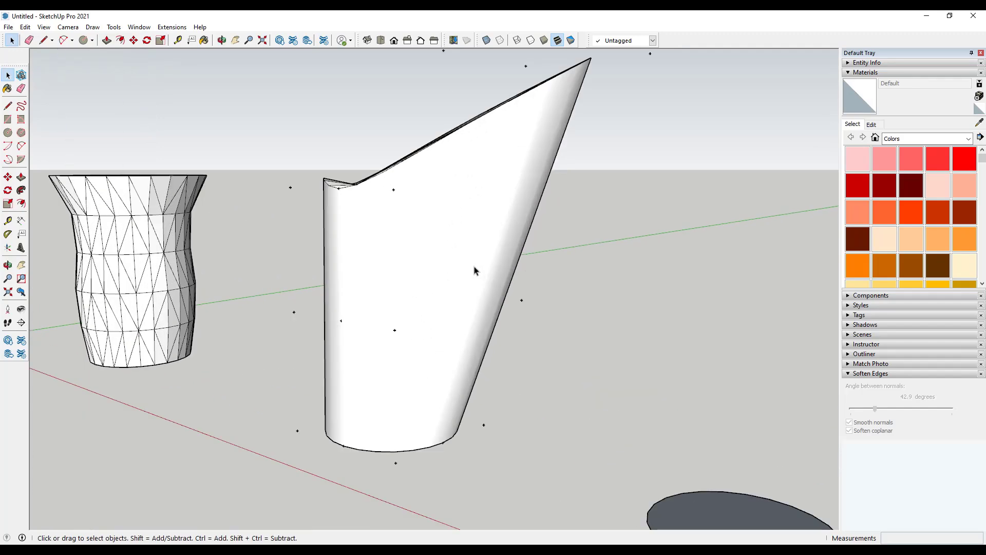
click(53, 30)
click(72, 65)
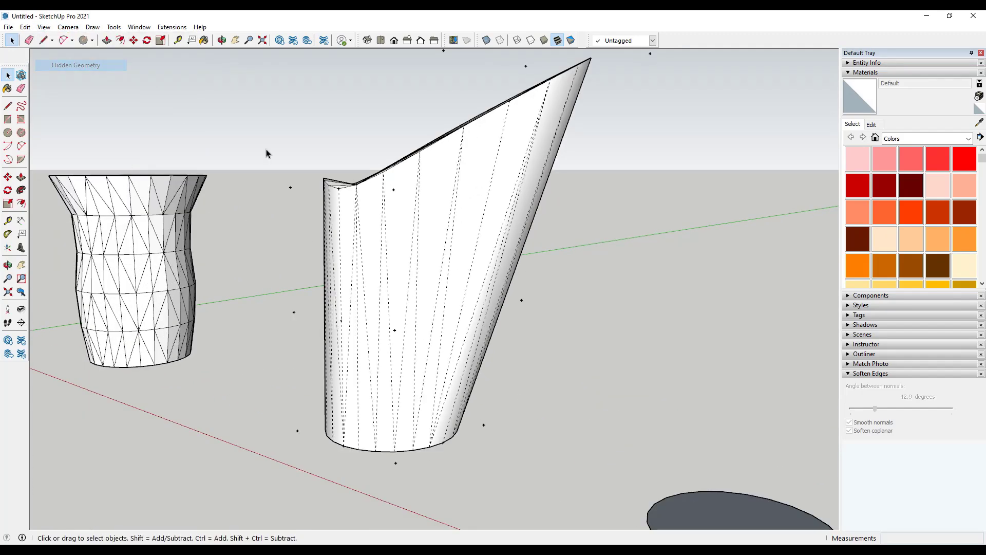
middle_drag(398, 192, 498, 248)
scroll(498, 248, down, 2)
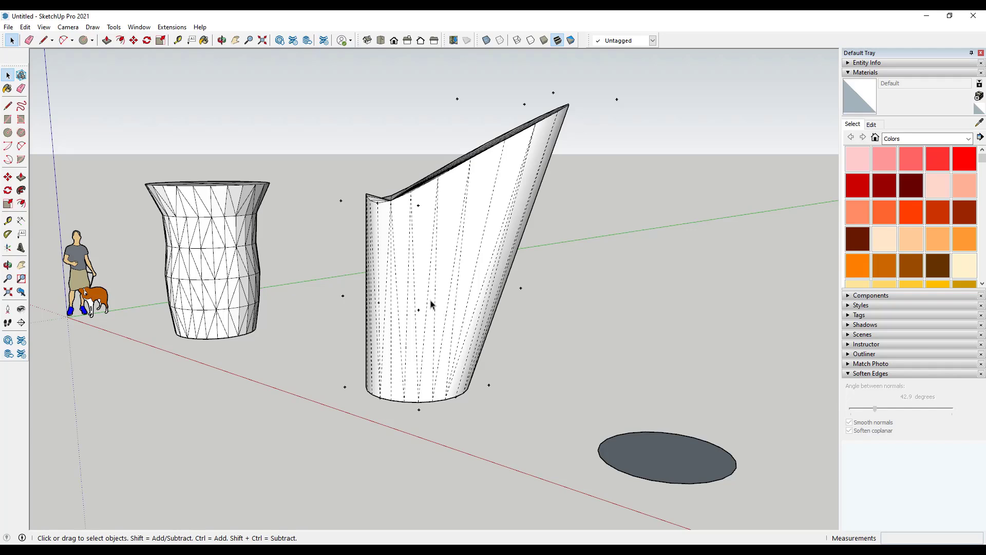
click(521, 291)
key(s)
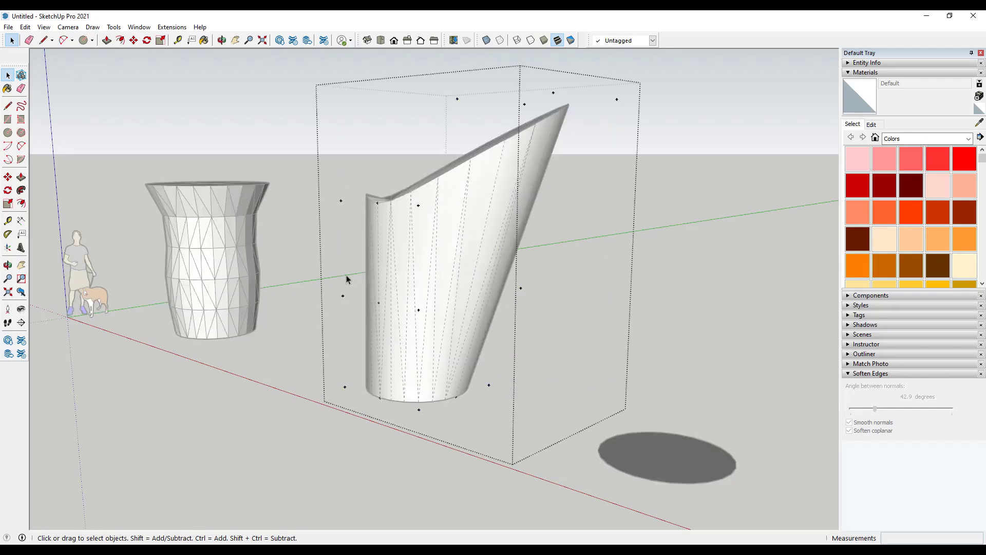
click(520, 289)
key(Escape)
key(space)
Move the nearest flat circle a short distance along the red axis, away from the slanted cylinder
middle_drag(586, 277, 455, 295)
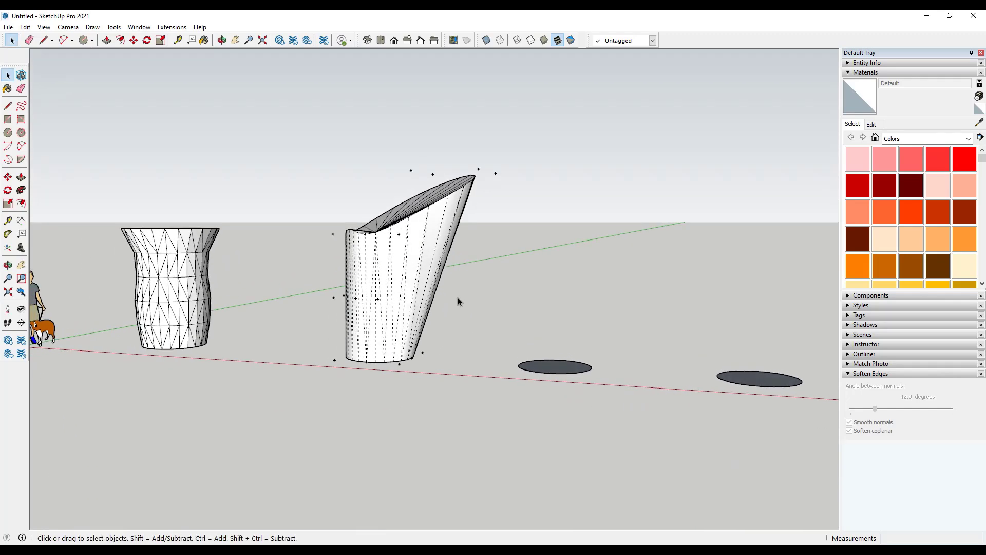
key(m)
click(551, 369)
click(603, 372)
key(space)
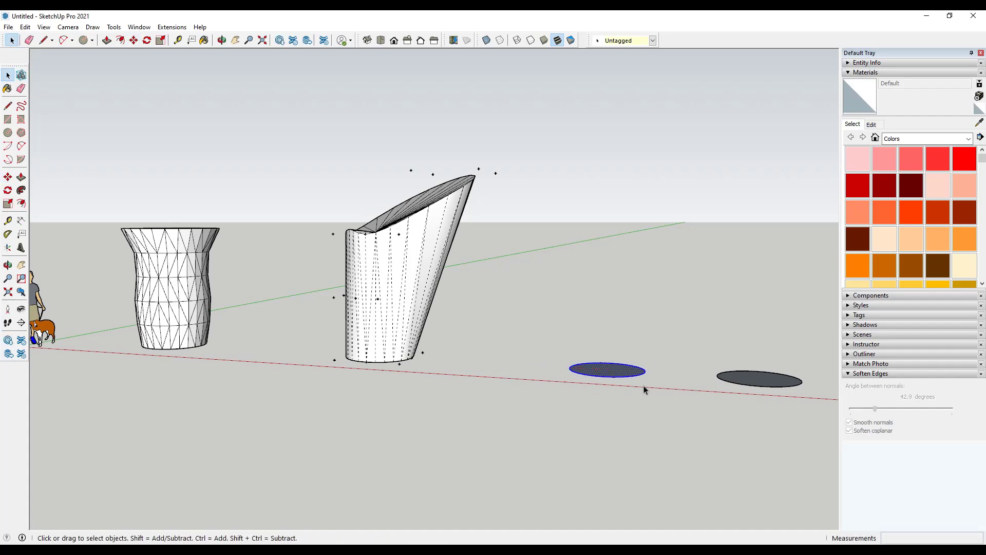
Extrude the moved circle upward about 9' 10 5/16" with Push/Pull and turn hidden geometry off
key(p)
click(616, 369)
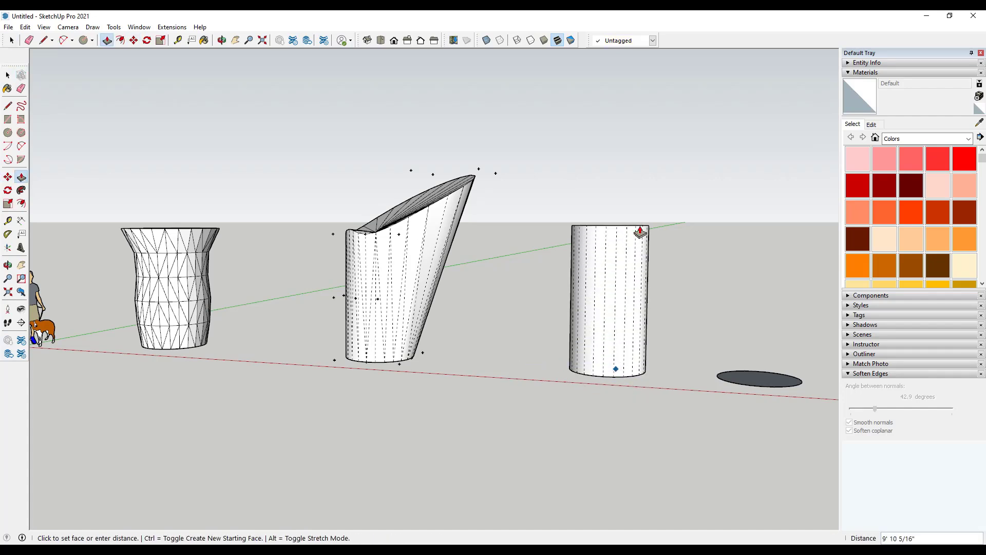
click(640, 232)
key(space)
click(44, 26)
click(67, 64)
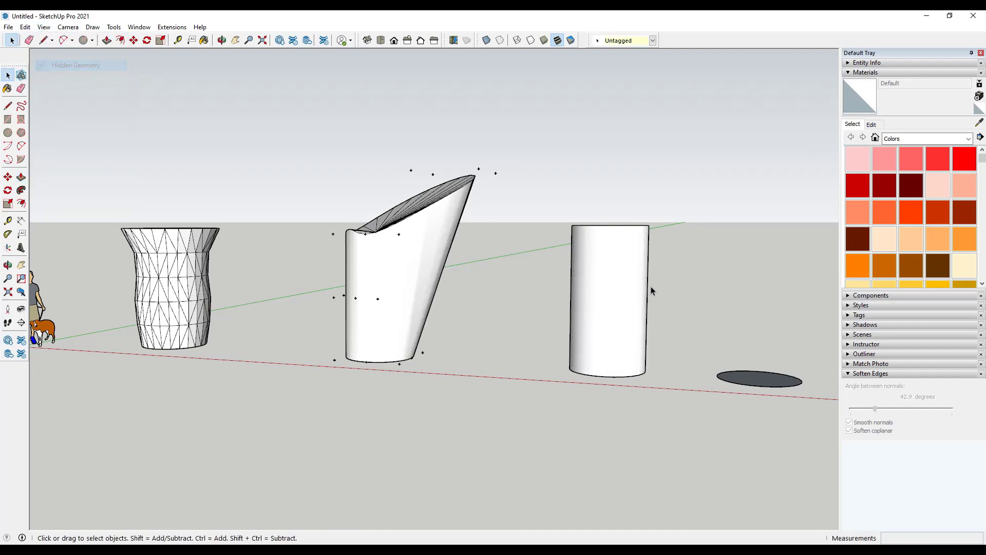
Select the whole newly extruded cylinder and make it a group
middle_drag(651, 286, 662, 341)
click(615, 293)
drag(538, 175, 686, 446)
right_click(626, 295)
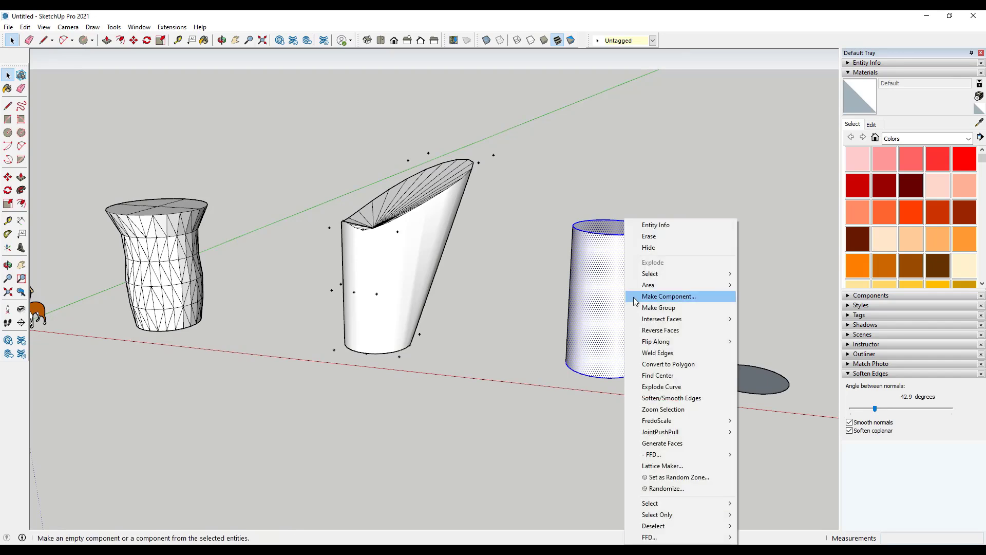
click(658, 307)
Try a 3x3 FFD control lattice on the grouped cylinder
scroll(689, 304, up, 2)
scroll(576, 308, up, 2)
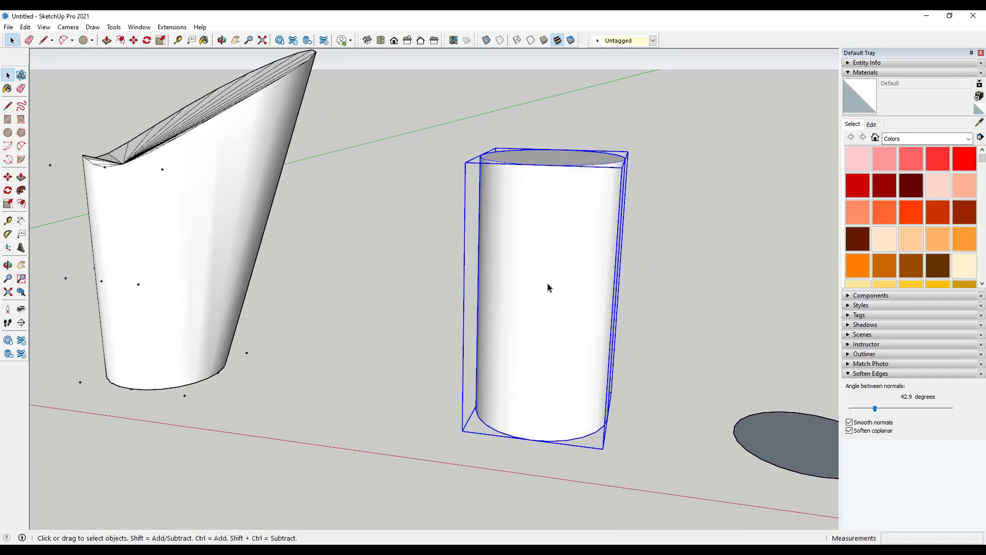
right_click(548, 284)
mouse_move(585, 539)
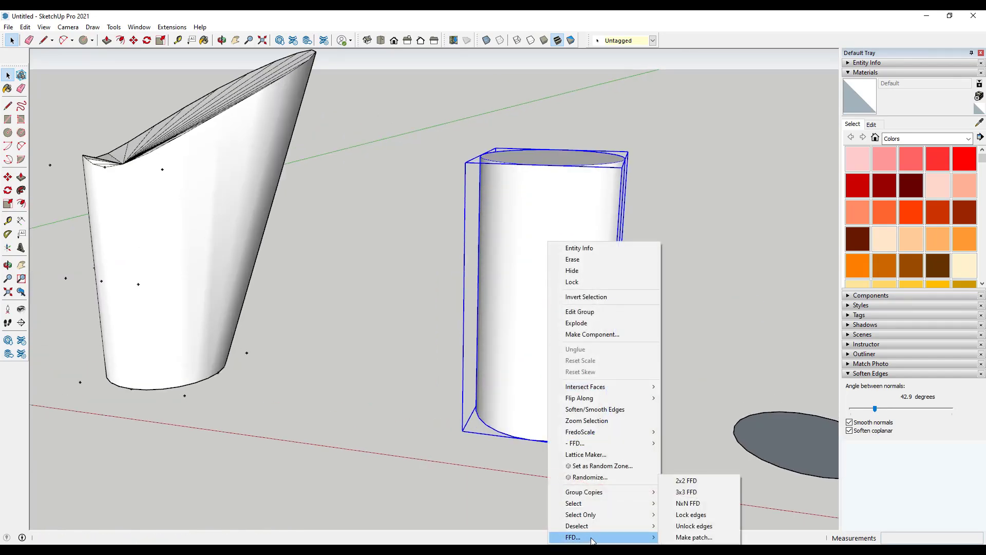
click(701, 494)
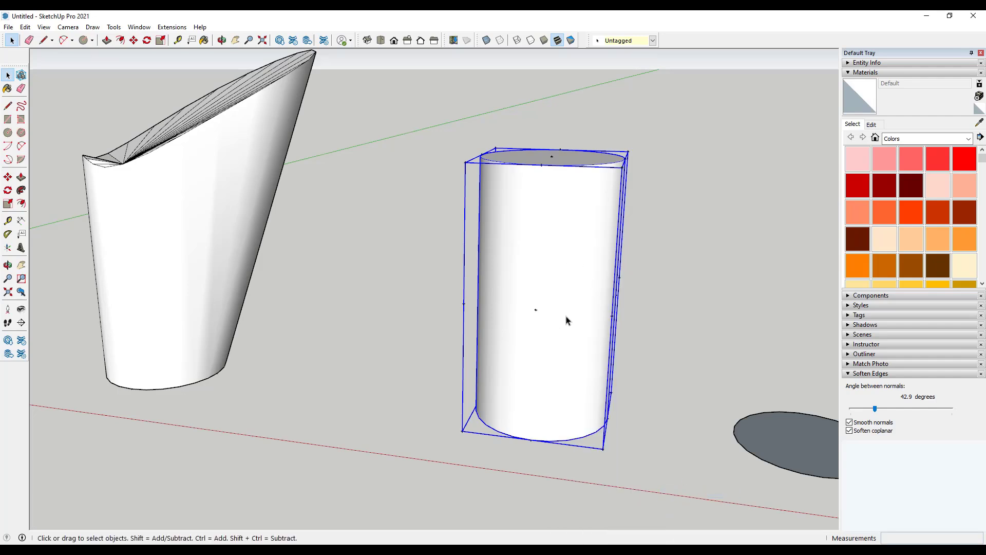
Apply an NxN FFD to the grouped cylinder with width 3, depth 3, height 6 and Subdivide set to true
right_click(543, 293)
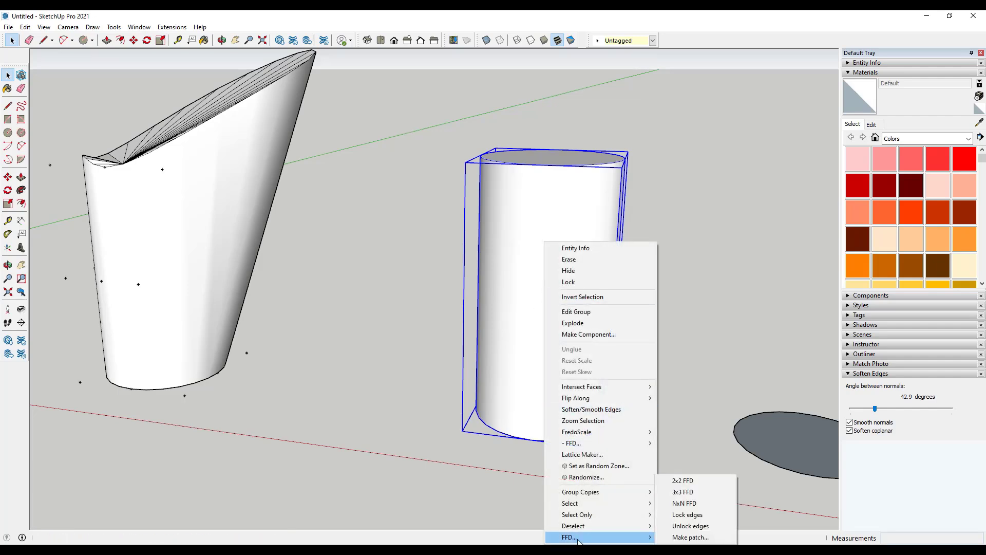
click(699, 504)
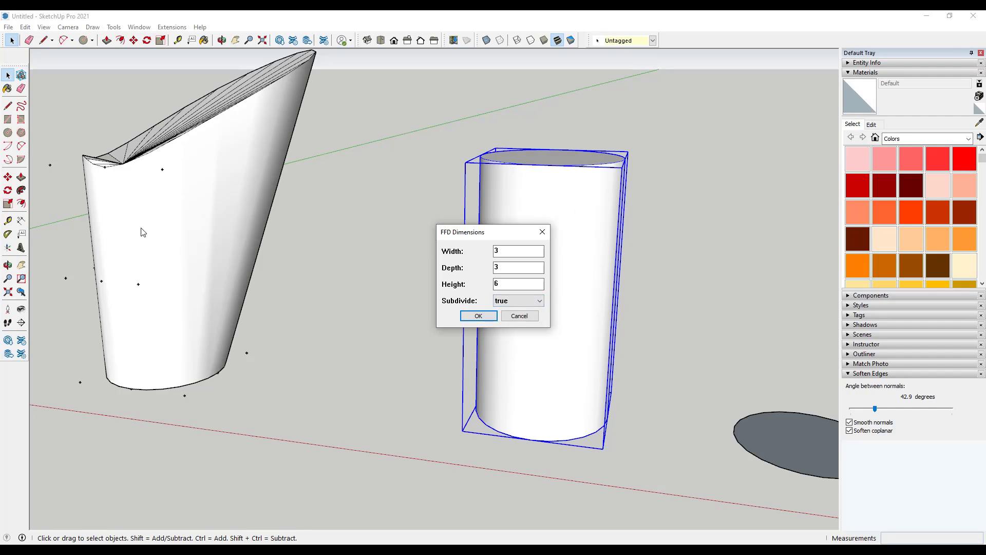
click(477, 316)
middle_drag(600, 303, 518, 217)
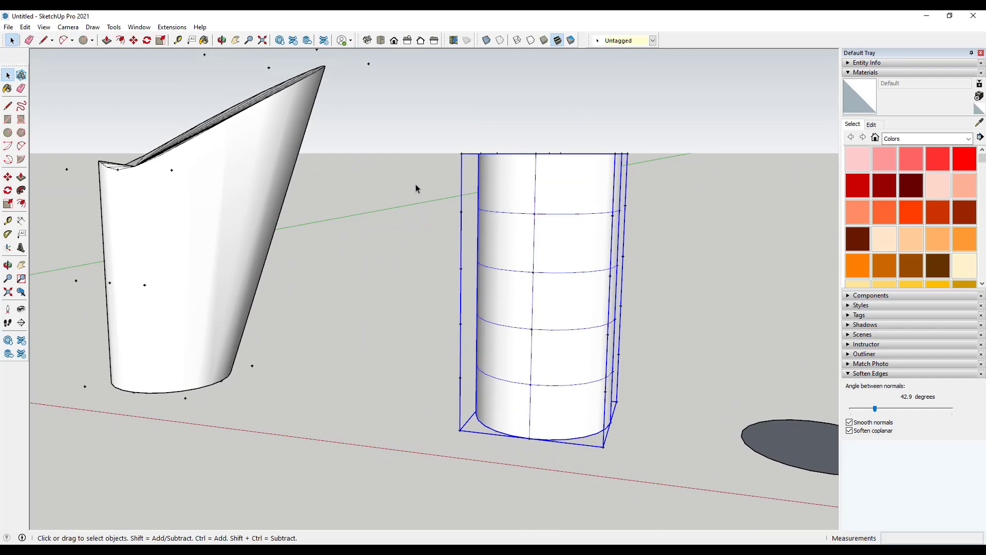
middle_drag(597, 204, 559, 152)
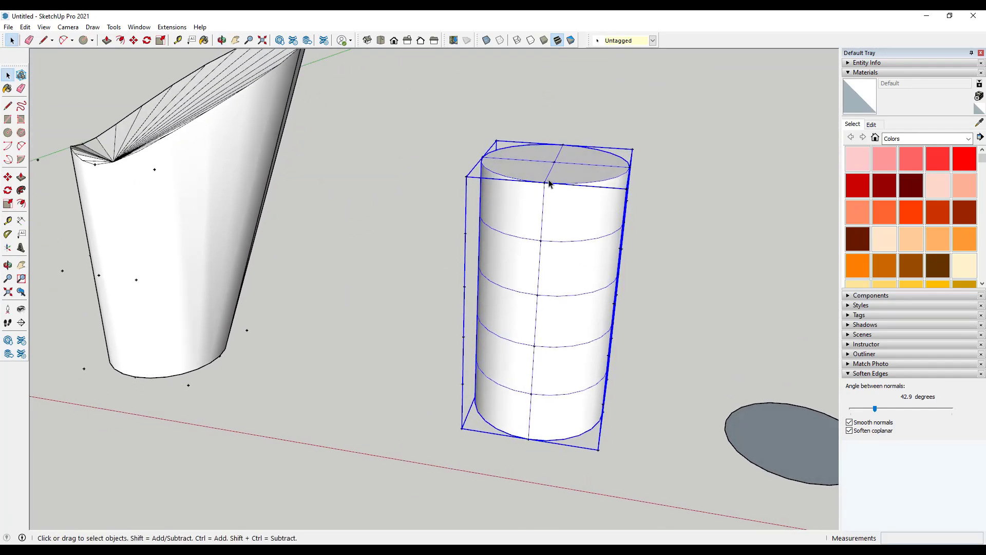
Try raising the uppermost control points of the subdivided cylinder by about 1' 6 3/4"
double_click(633, 154)
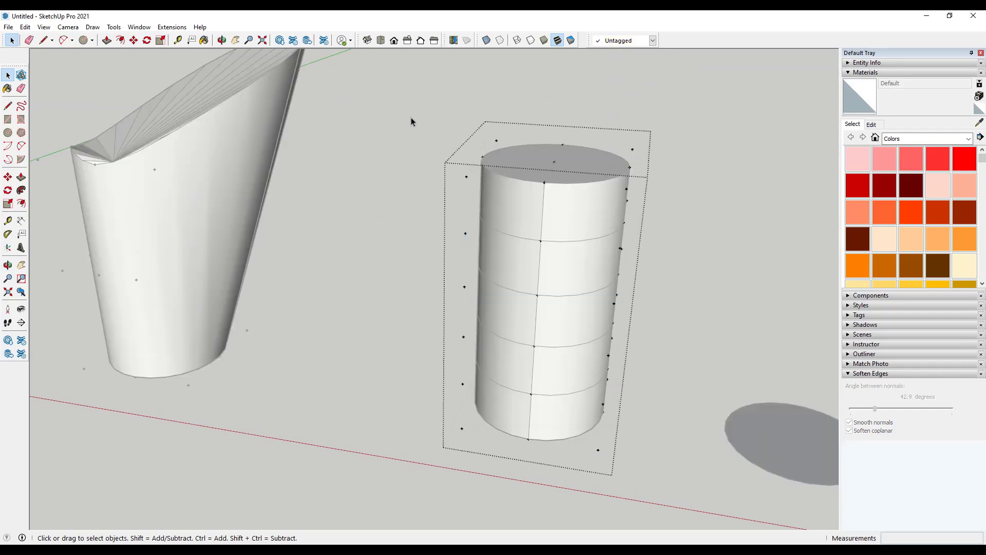
drag(414, 119, 665, 194)
middle_drag(650, 200, 637, 156)
scroll(623, 167, up, 3)
scroll(620, 163, down, 4)
key(m)
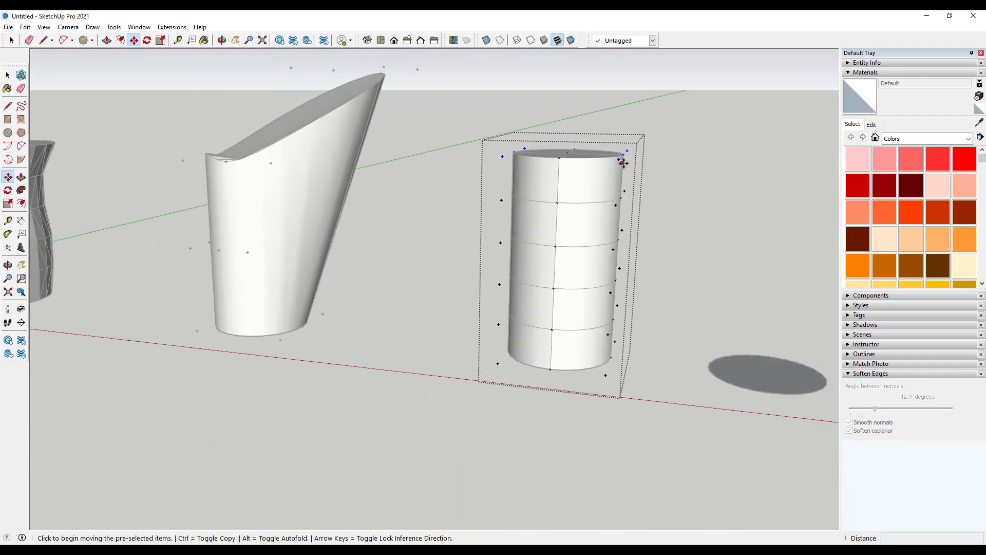
click(621, 160)
click(623, 121)
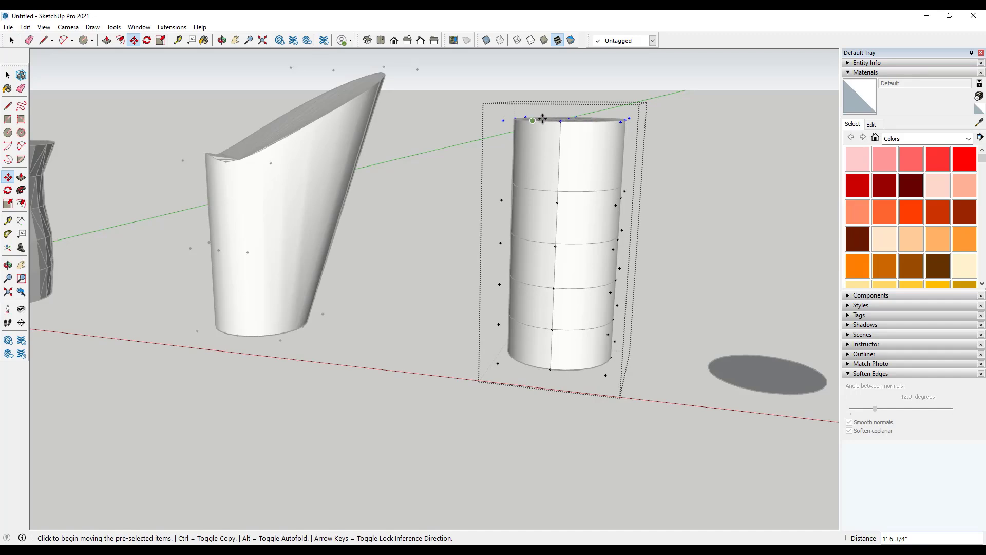
middle_drag(543, 119, 582, 179)
key(s)
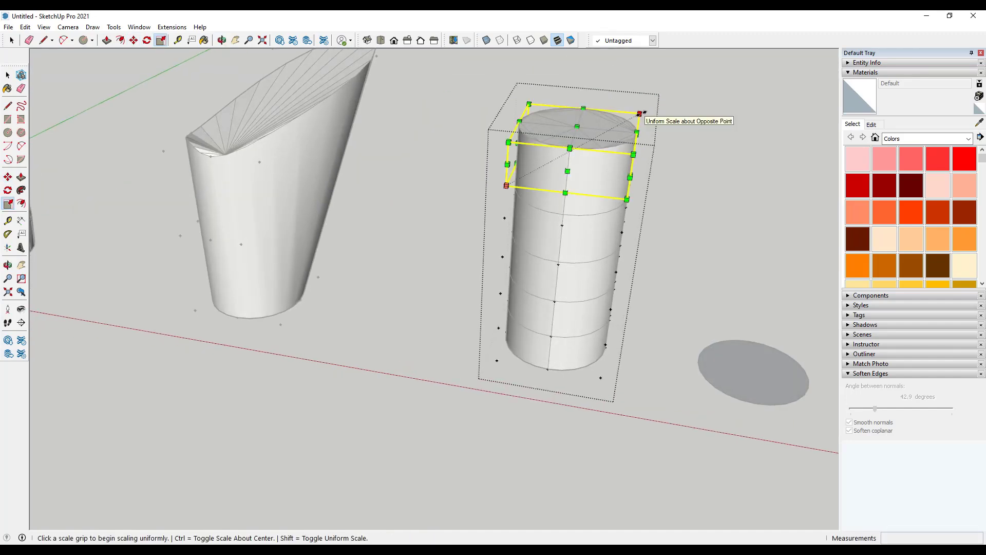
key(ctrl+z)
key(Escape)
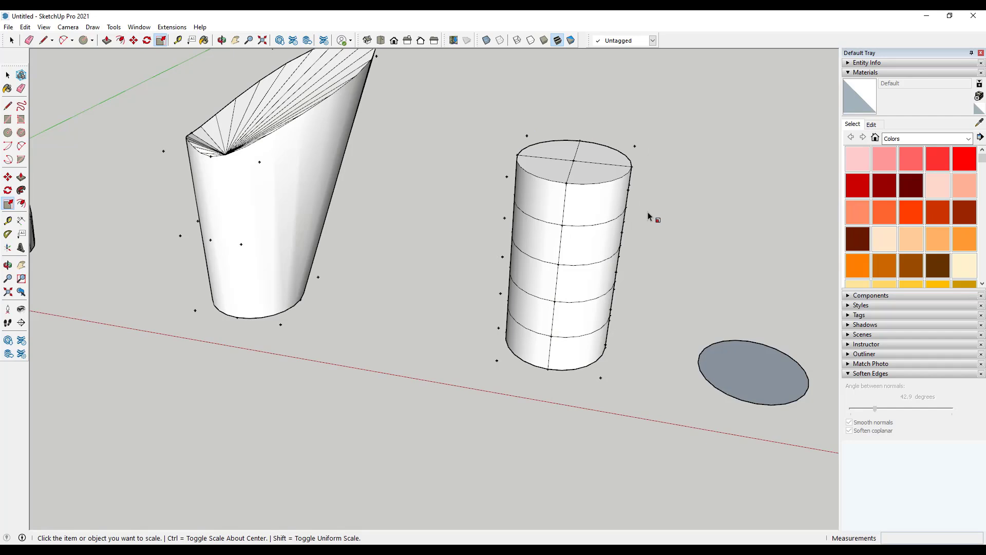
Open the subdivided cylinder's control-point group and move only its top row of points up about 1' 1 9/16"
key(space)
click(636, 147)
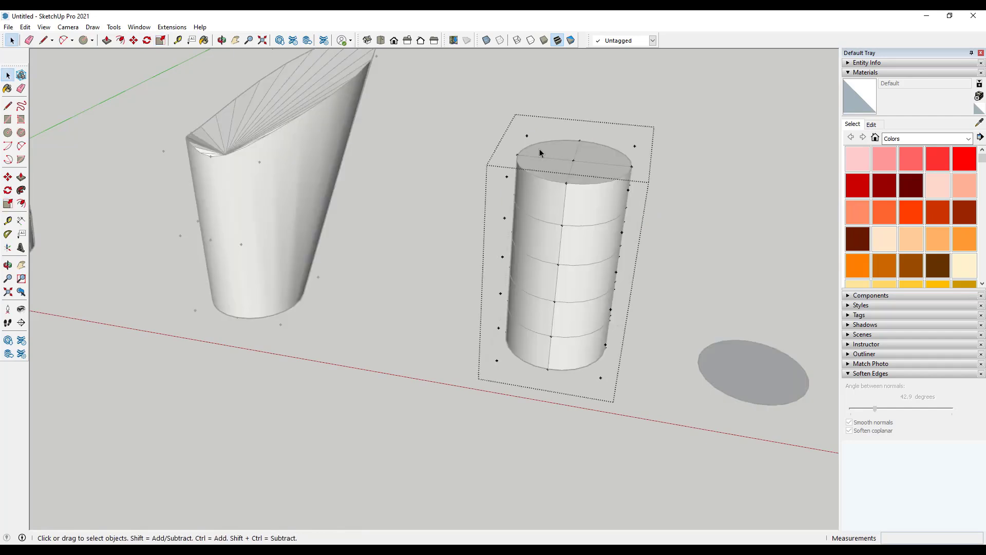
click(381, 40)
click(393, 41)
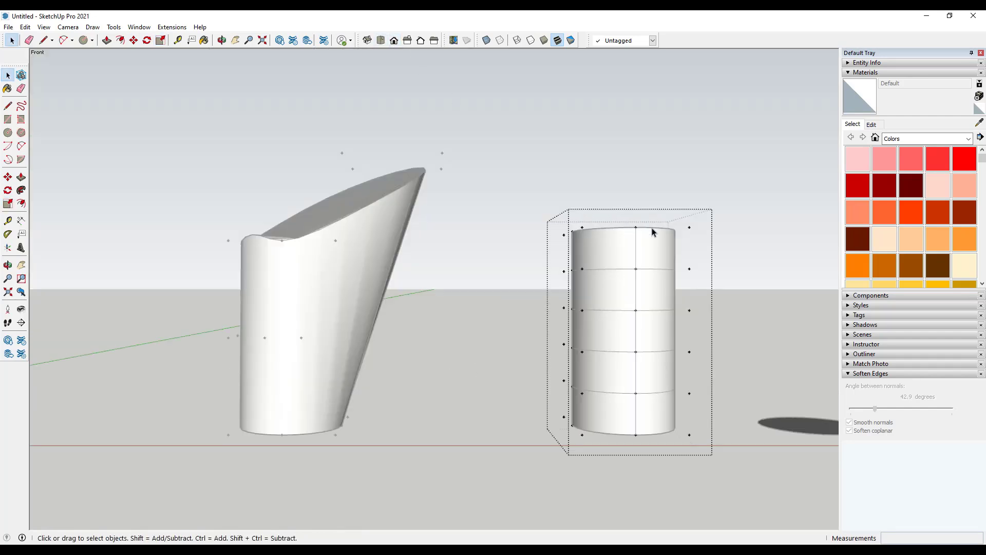
scroll(736, 234, up, 2)
shift+drag(446, 182, 727, 264)
middle_drag(726, 265, 536, 248)
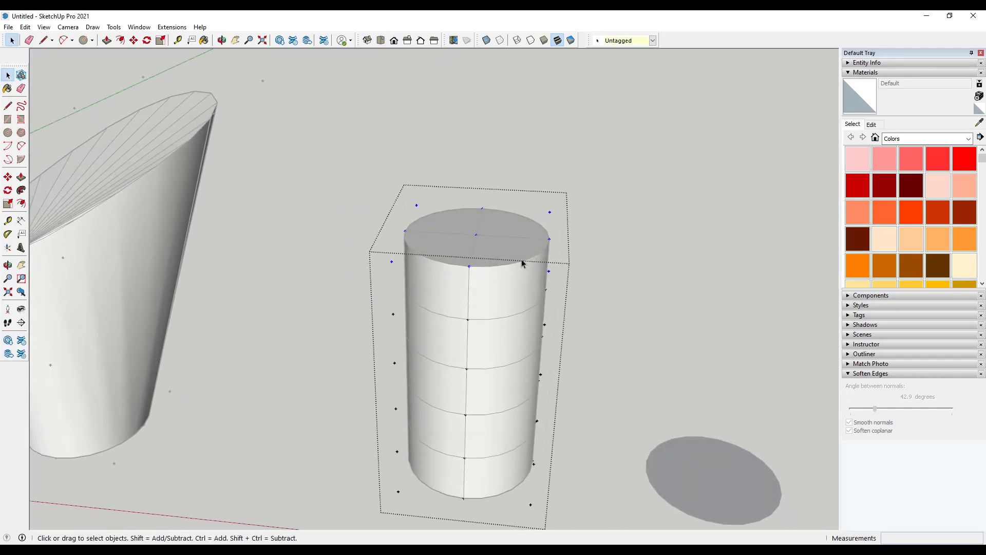
key(m)
click(519, 248)
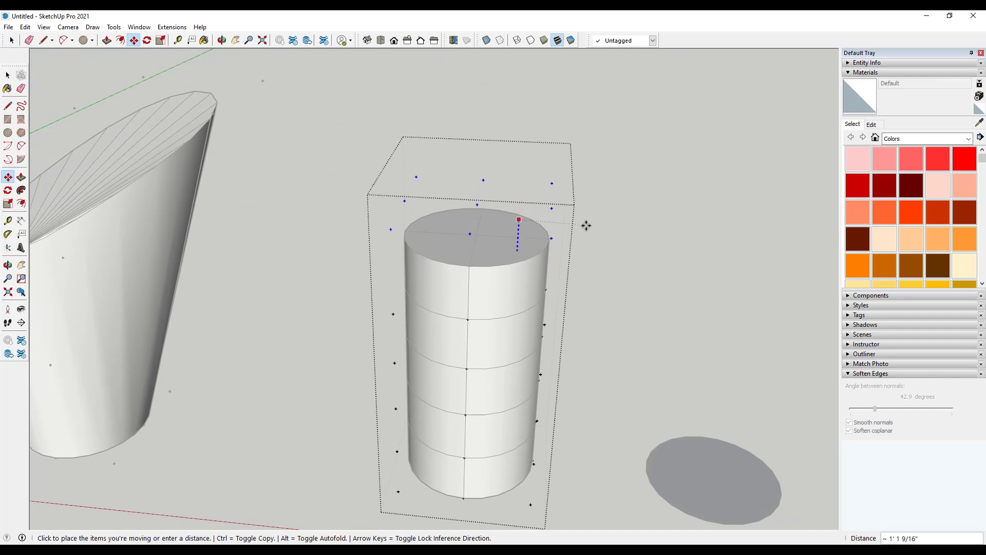
click(560, 232)
Scale the top row of control points uniformly outward about its center to flare the cylinder's rim
key(s)
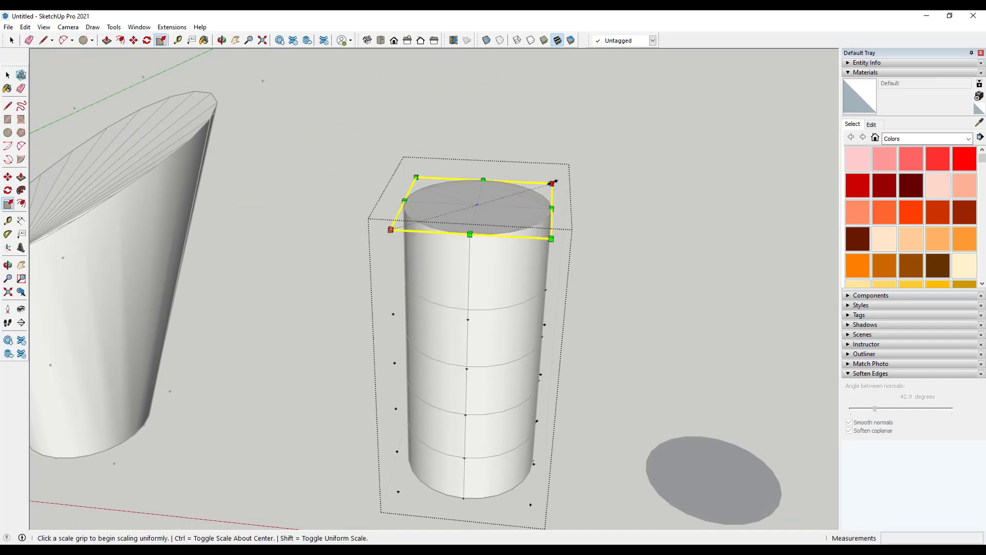
click(552, 181)
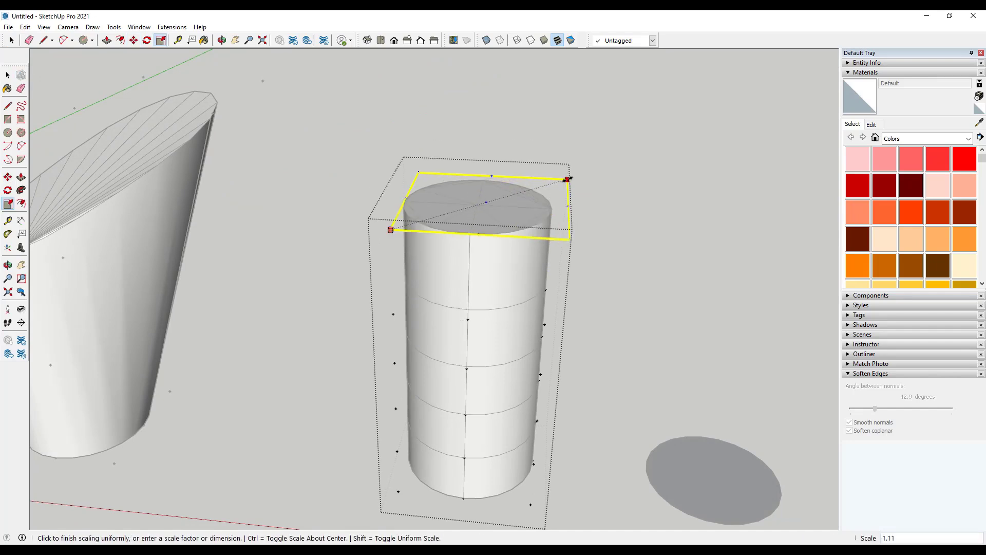
ctrl+click(601, 171)
middle_drag(586, 203, 121, 241)
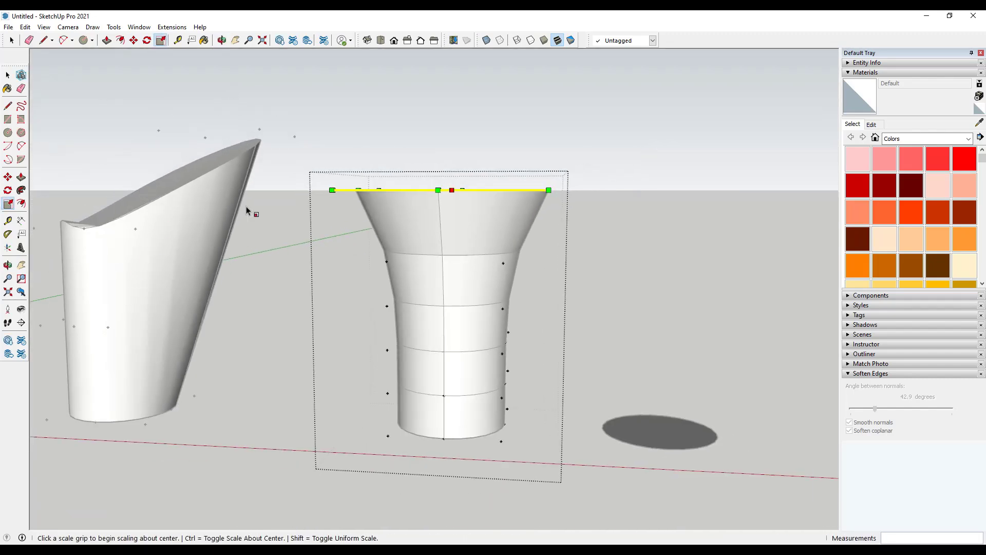
middle_drag(295, 205, 348, 222)
Scale the second row of control points from the top inward about its center
key(space)
drag(556, 297, 539, 273)
key(s)
middle_drag(535, 269, 403, 243)
key(ctrl)
click(523, 283)
click(489, 278)
Scale the third row of control points from the top outward about its center
key(space)
drag(331, 259, 519, 314)
key(s)
click(496, 283)
key(ctrl)
click(543, 287)
Scale the bottom row of control points inward to narrow the vase's base, and close the control-point group
key(space)
middle_drag(388, 404, 353, 391)
drag(341, 385, 530, 443)
middle_drag(530, 443, 574, 443)
key(s)
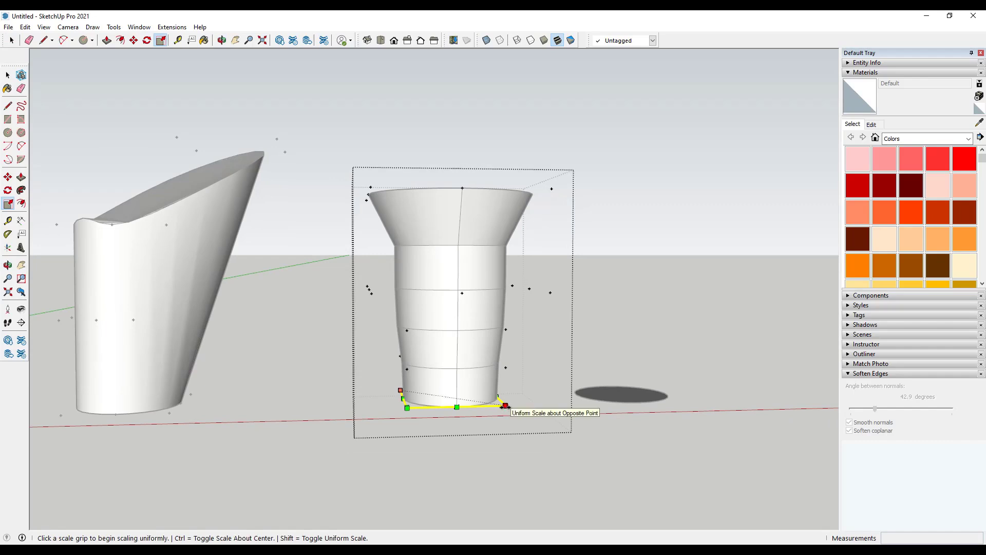
click(504, 406)
click(472, 400)
key(space)
middle_drag(507, 427, 361, 409)
key(Escape)
scroll(343, 381, down, 5)
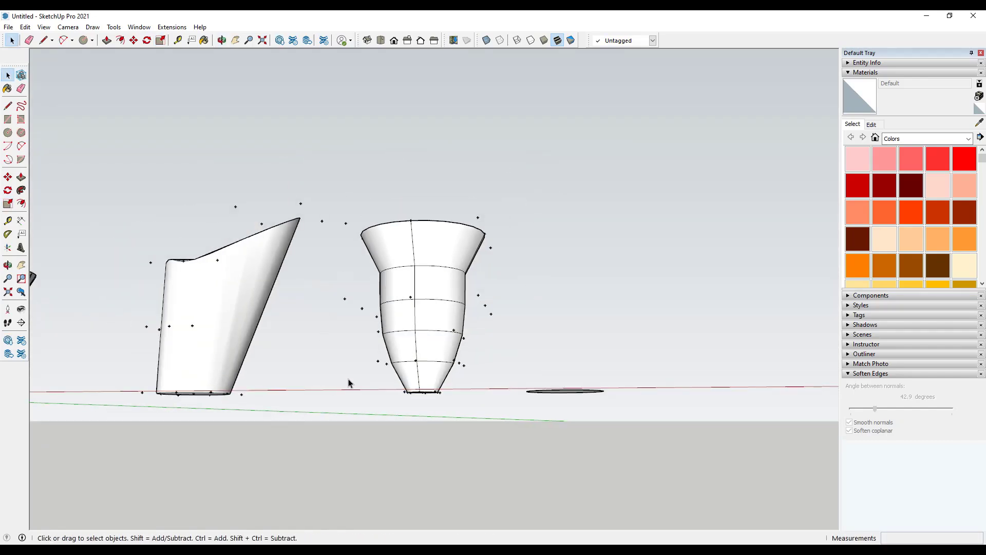
middle_drag(463, 370, 463, 391)
Reopen the vase's control-point group and rotate the top row of points to twist the rim
double_click(544, 381)
scroll(445, 331, up, 2)
middle_drag(410, 339, 407, 307)
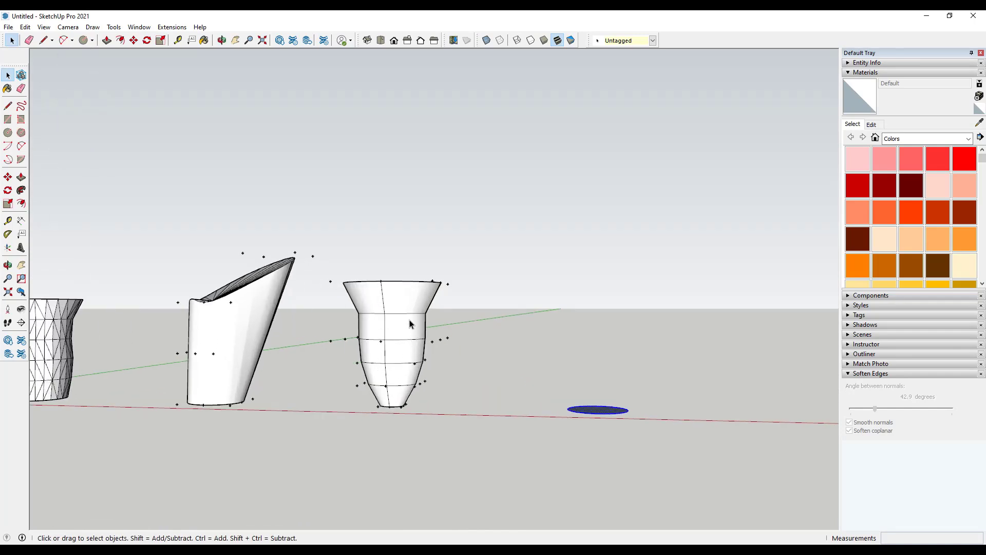
double_click(409, 324)
middle_drag(407, 324, 352, 233)
double_click(349, 266)
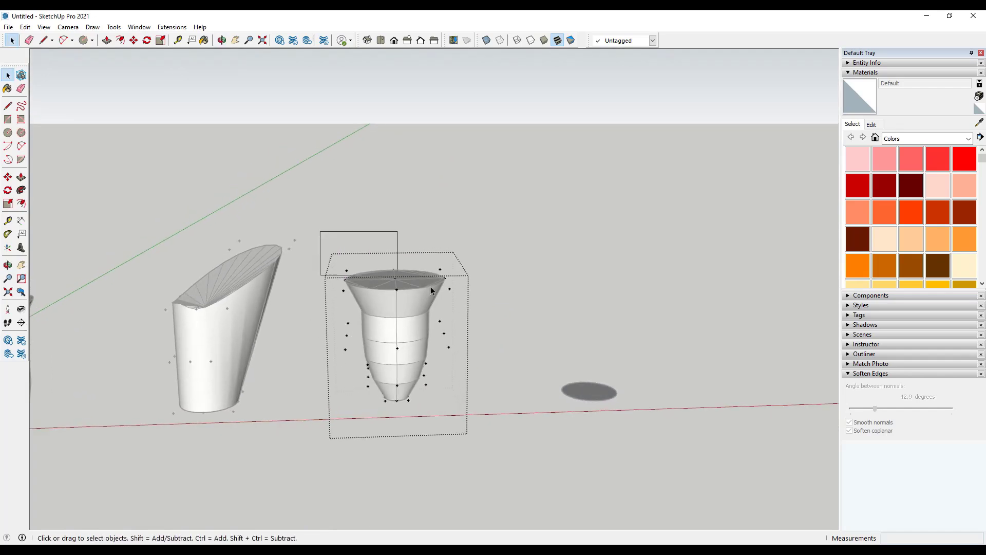
middle_drag(449, 295, 418, 322)
scroll(385, 270, up, 5)
key(q)
click(390, 270)
click(567, 256)
click(562, 226)
middle_drag(533, 267, 442, 110)
key(space)
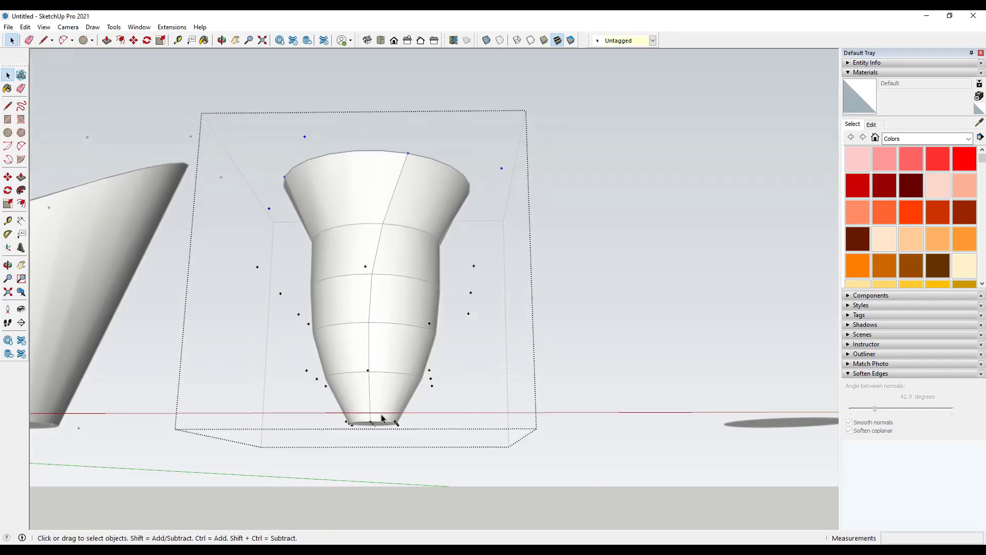
click(617, 189)
Extrude the remaining flat circle upward into a cylinder with Push/Pull
scroll(321, 231, down, 2)
scroll(536, 311, down, 2)
mouse_move(649, 327)
middle_down()
mouse_move(700, 369)
mouse_move(546, 352)
middle_up()
scroll(699, 370, up, 3)
scroll(535, 347, up, 2)
scroll(471, 318, up, 2)
scroll(478, 323, down, 3)
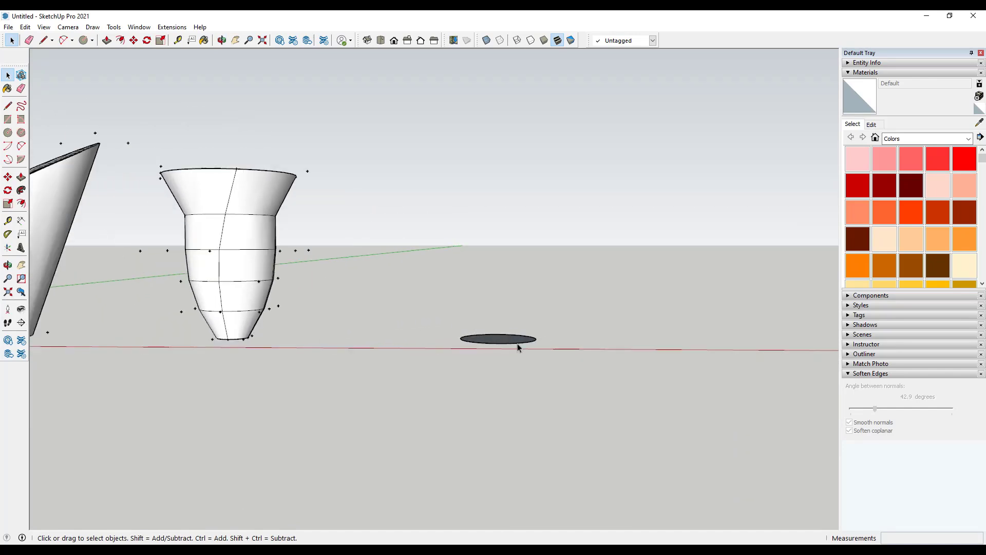
middle_drag(503, 333, 497, 347)
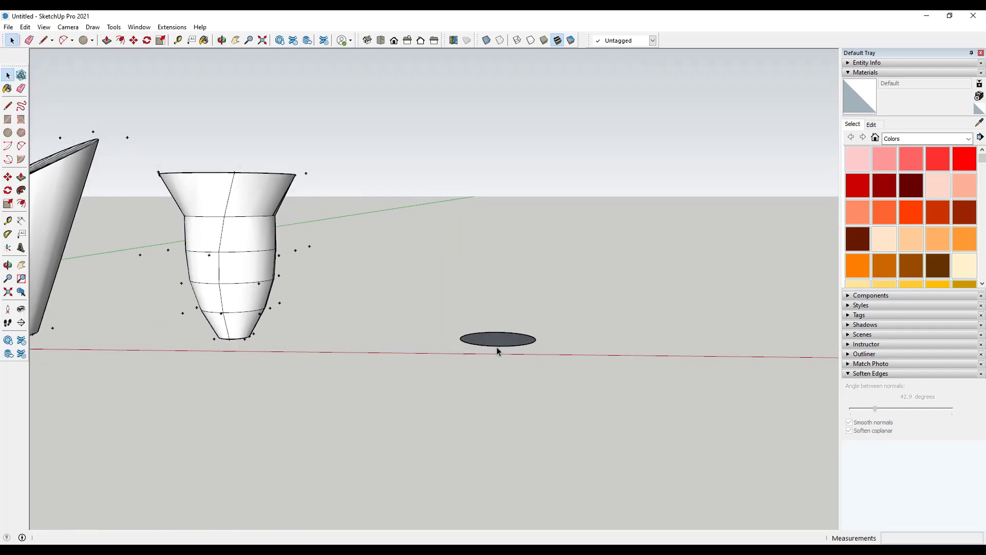
key(p)
click(497, 341)
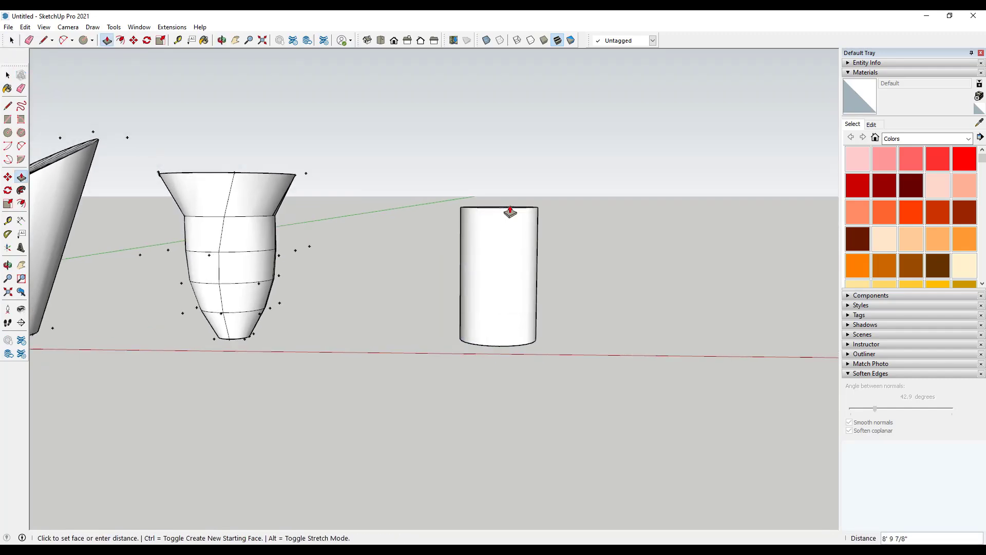
click(514, 211)
key(space)
Display the Tools on Surface toolset
right_click(690, 44)
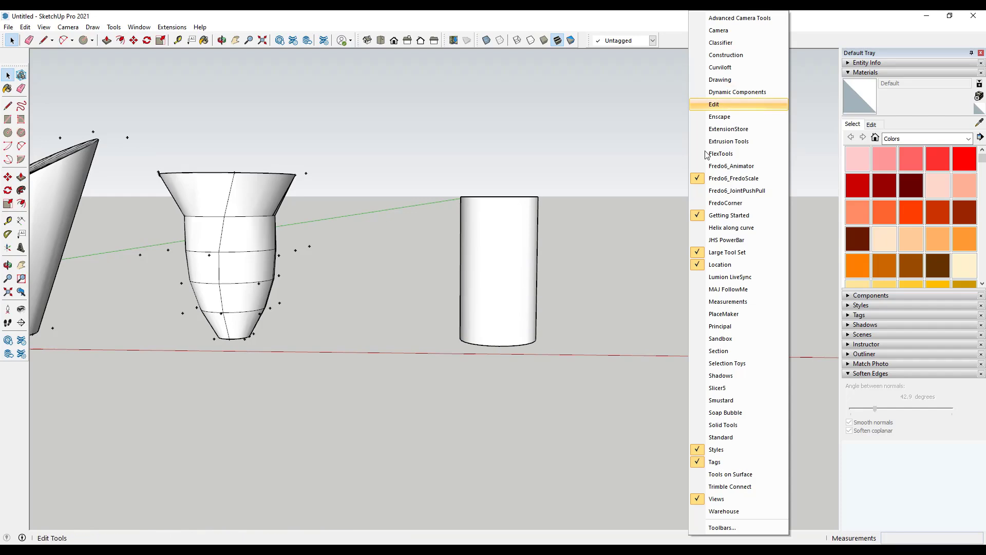
click(738, 469)
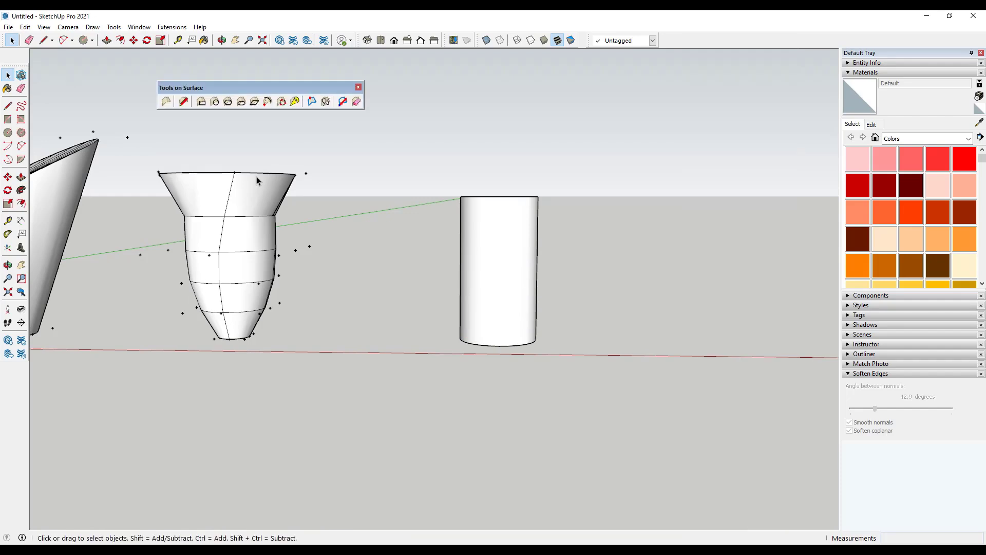
click(268, 101)
scroll(508, 353, up, 1)
scroll(500, 343, up, 1)
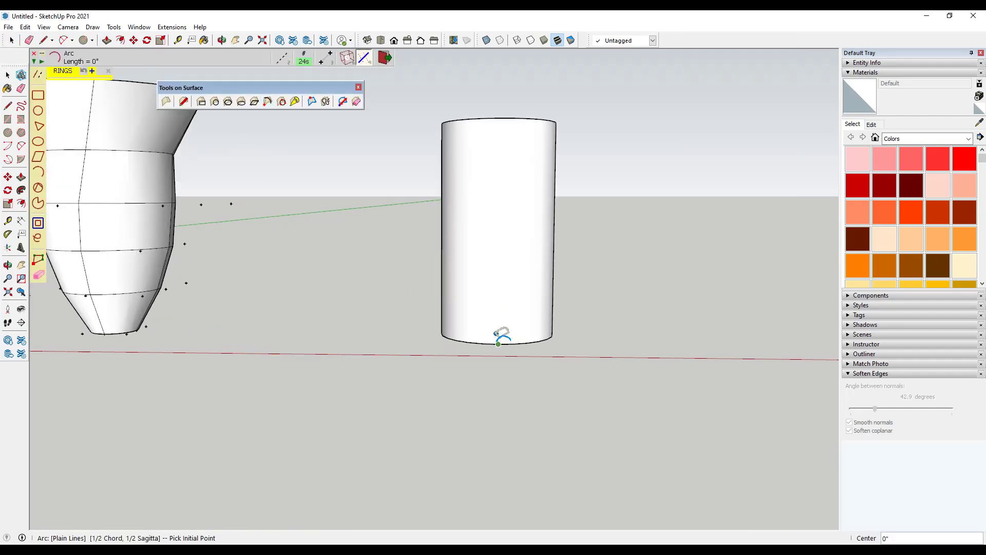
key(space)
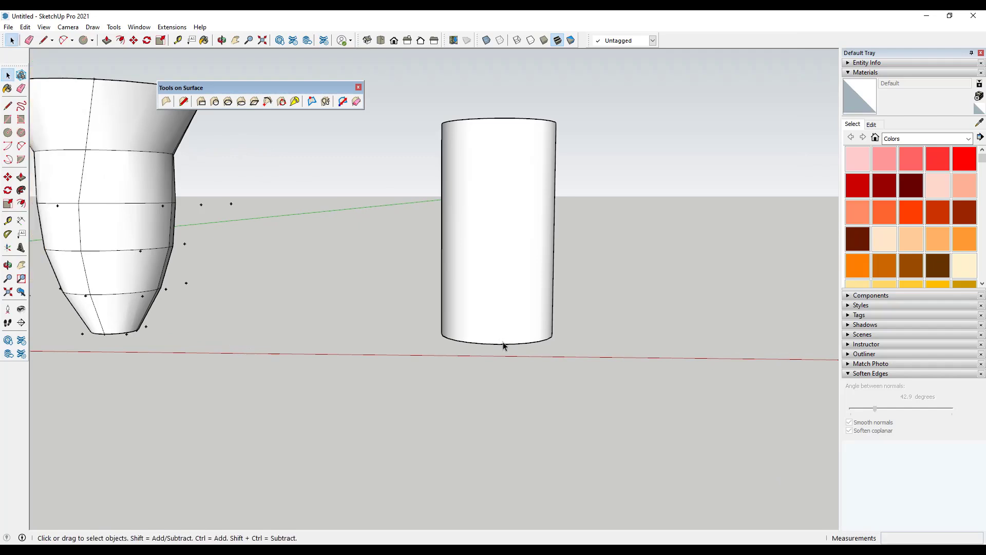
Copy the new cylinder's bottom edge up to its top rim and divide the distance into 4 equal intervals of copies
click(504, 341)
click(502, 343)
key(m)
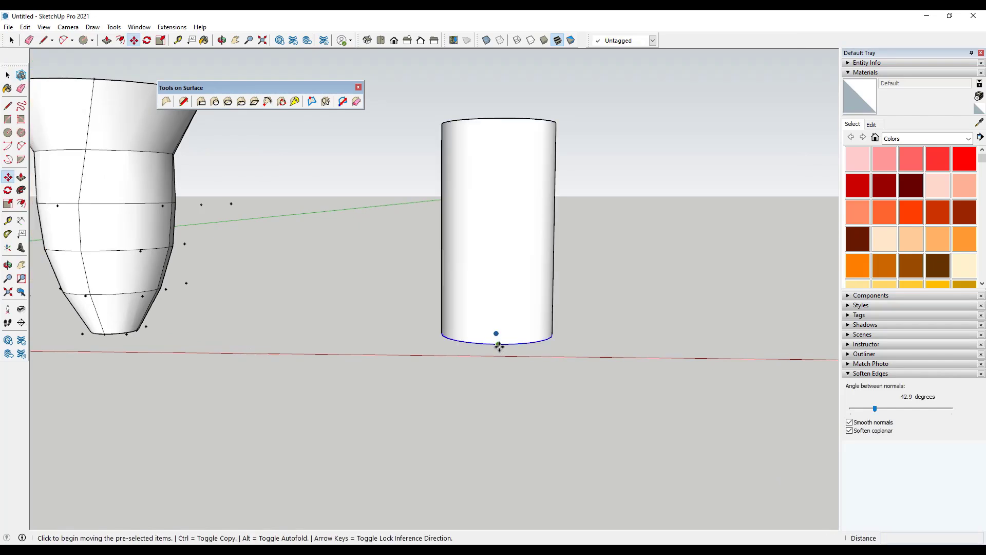
click(500, 344)
key(ctrl)
click(504, 118)
text(/4)
key(Return)
key(space)
click(588, 433)
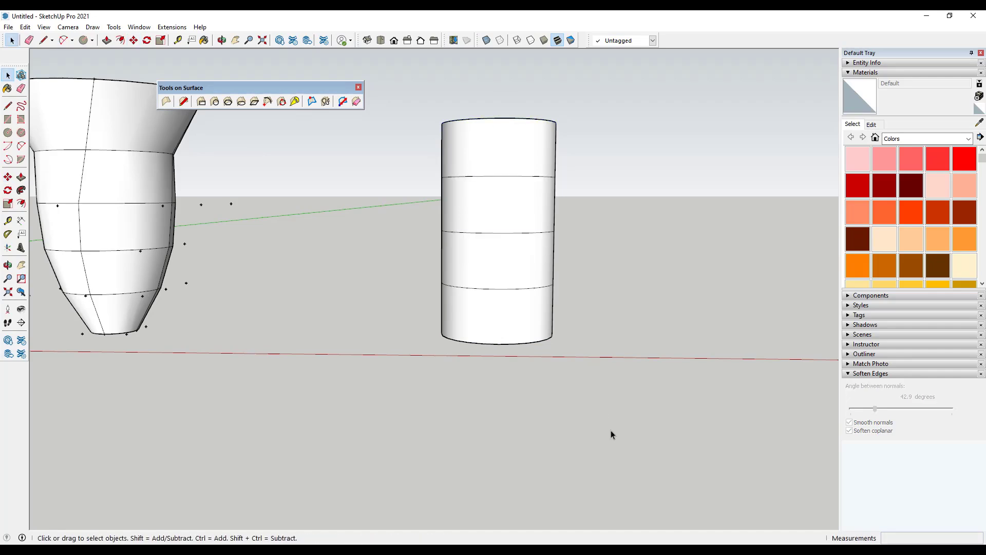
Draw two mirrored arcs on the cylinder's surface across its lowest two segments, forming an S-curve
click(267, 102)
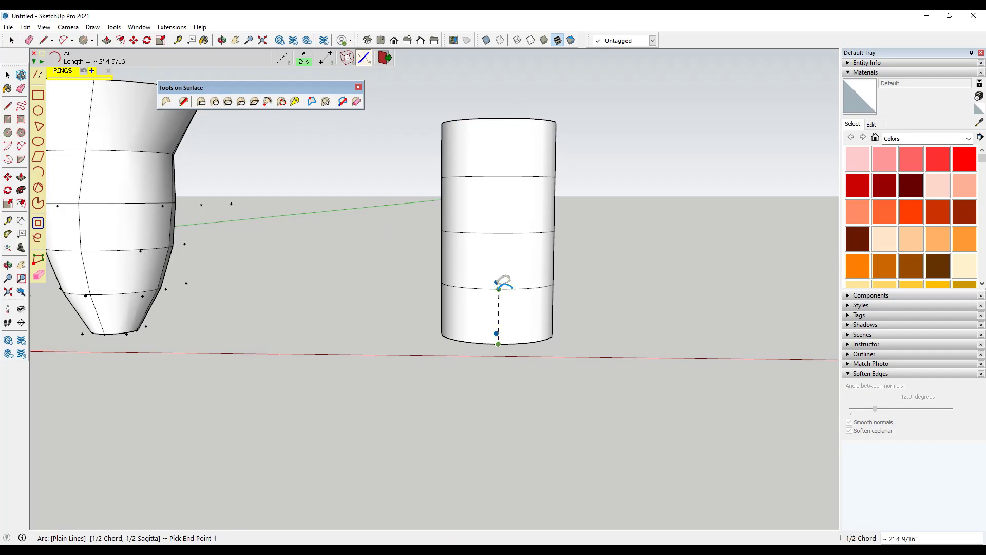
click(484, 310)
click(499, 290)
click(500, 233)
click(515, 257)
key(space)
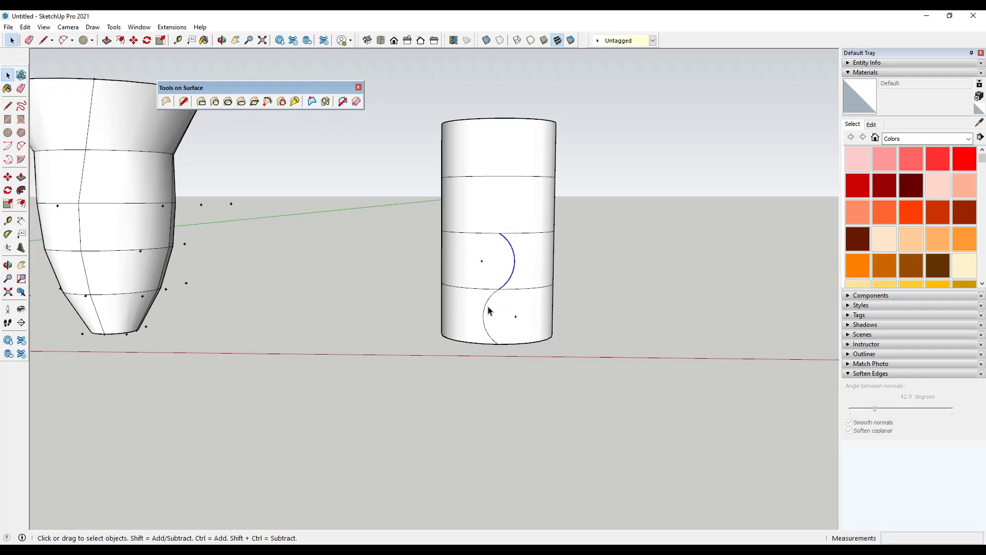
Copy both surface arcs upward from the cylinder's base edge to the mid-height ring
key(m)
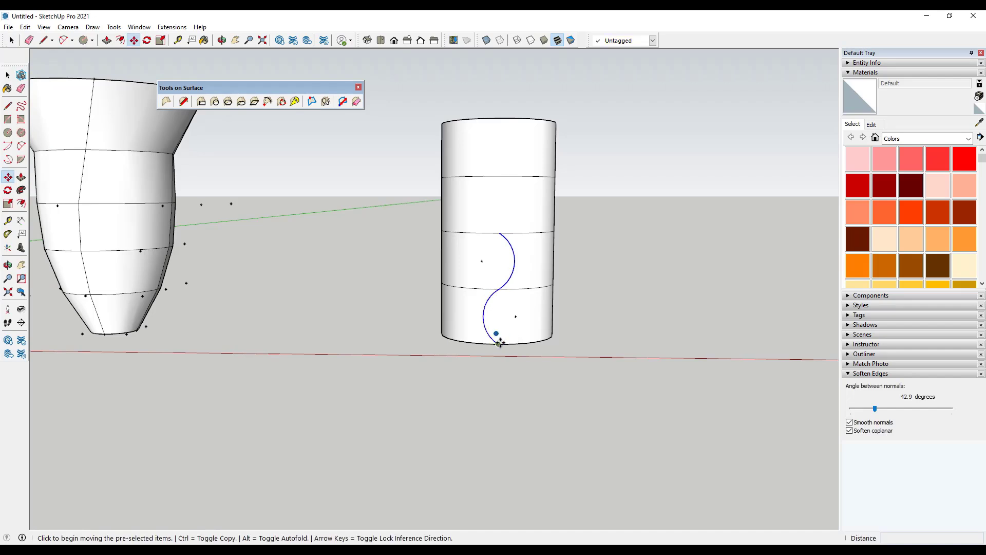
key(ctrl)
click(498, 343)
click(500, 233)
key(space)
Copy the full-height wavy curve together with the cylinder's bottom circle 17' 7 3/4" to the side
shift+click(513, 270)
shift+click(484, 310)
scroll(490, 329, down, 3)
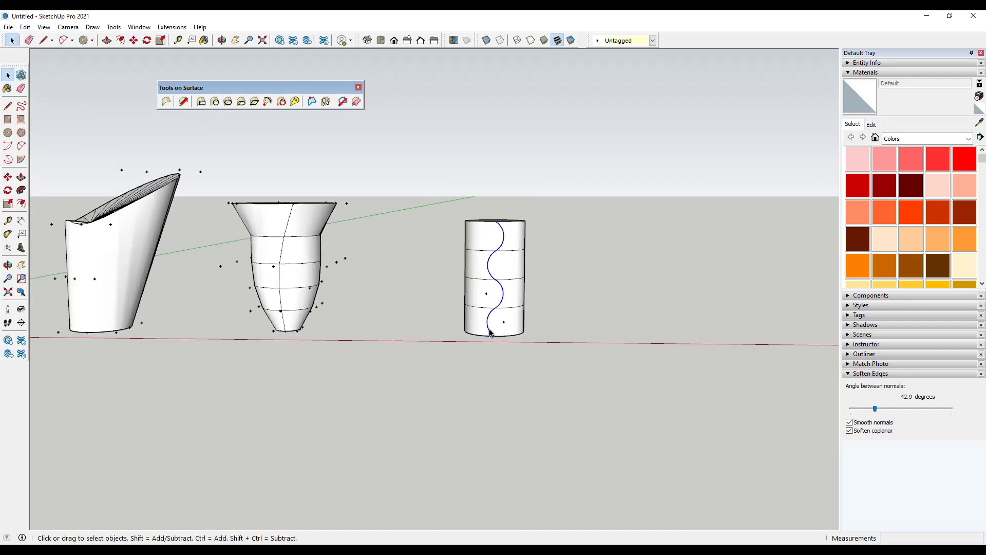
middle_drag(504, 334, 489, 125)
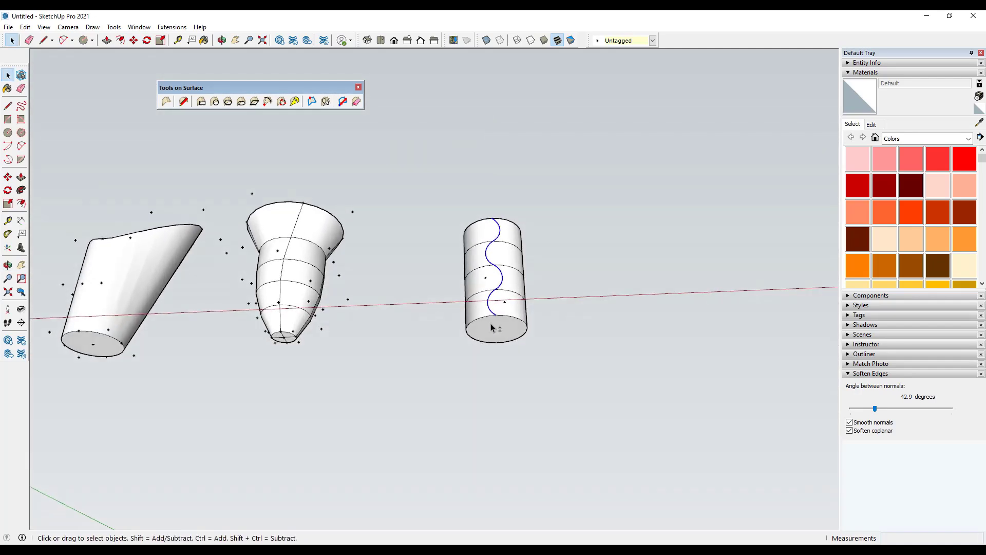
mouse_move(496, 328)
middle_down()
mouse_move(493, 397)
mouse_move(495, 343)
middle_up()
key(m)
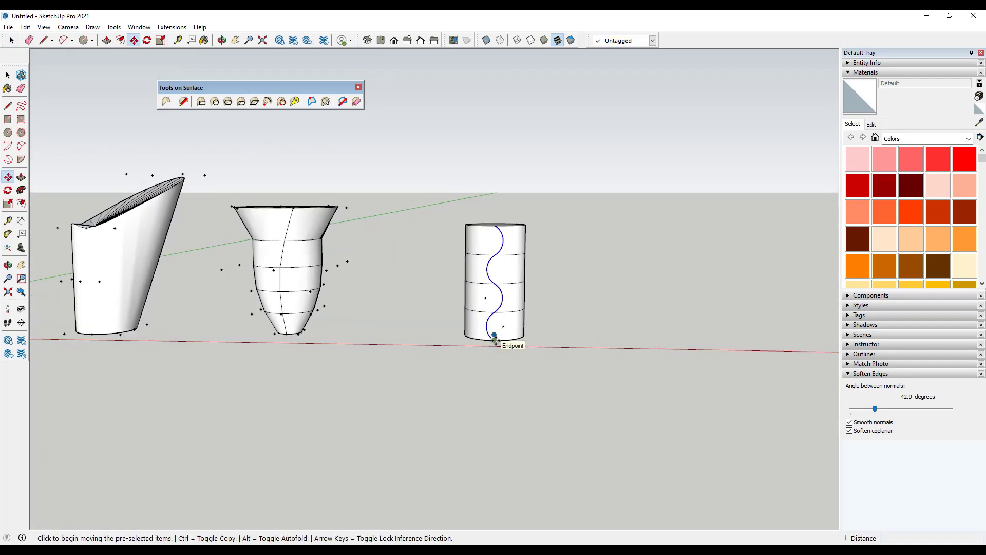
click(494, 338)
key(ctrl)
click(704, 338)
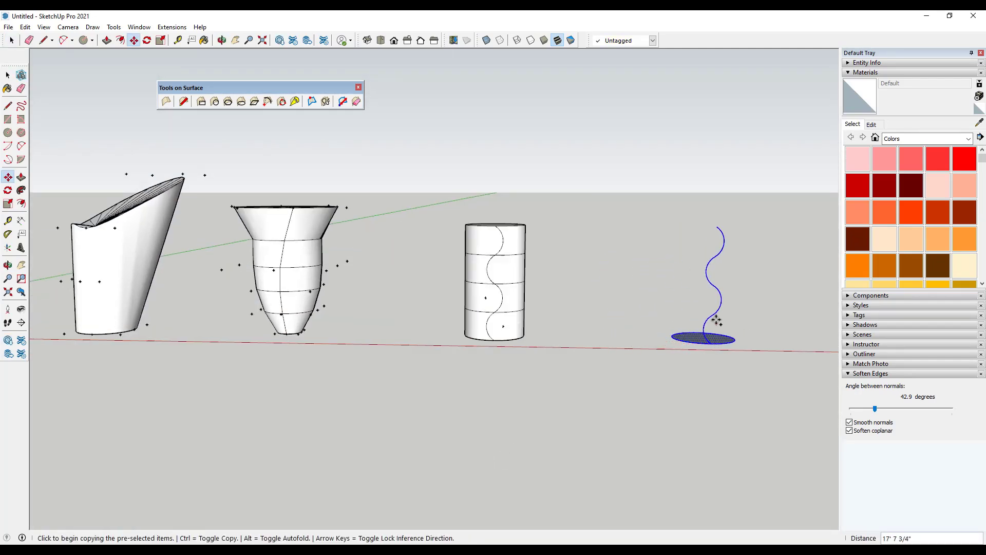
Rotate-copy the wavy curve 90 degrees around the circle's center and multiply it to 3 copies
scroll(716, 320, up, 2)
scroll(633, 272, down, 2)
scroll(769, 277, up, 3)
middle_drag(733, 275, 666, 370)
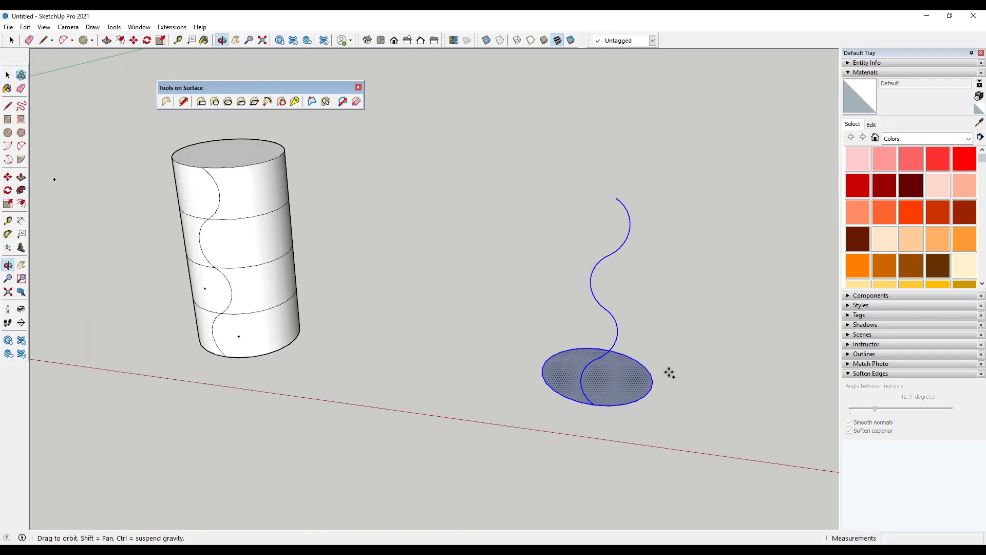
scroll(666, 370, up, 2)
key(space)
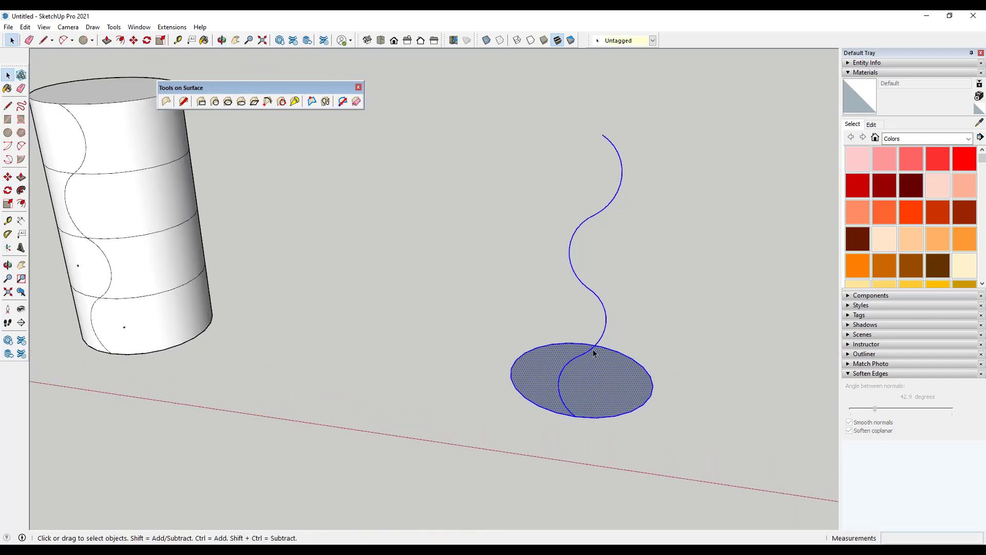
shift+double_click(609, 390)
middle_drag(594, 400, 535, 393)
key(q)
middle_drag(469, 396, 541, 339)
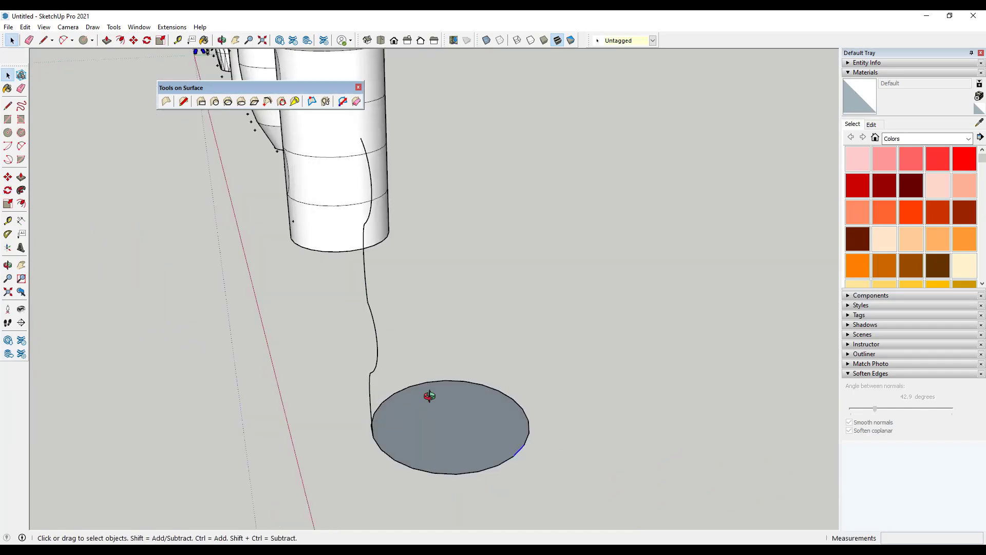
key(q)
click(538, 337)
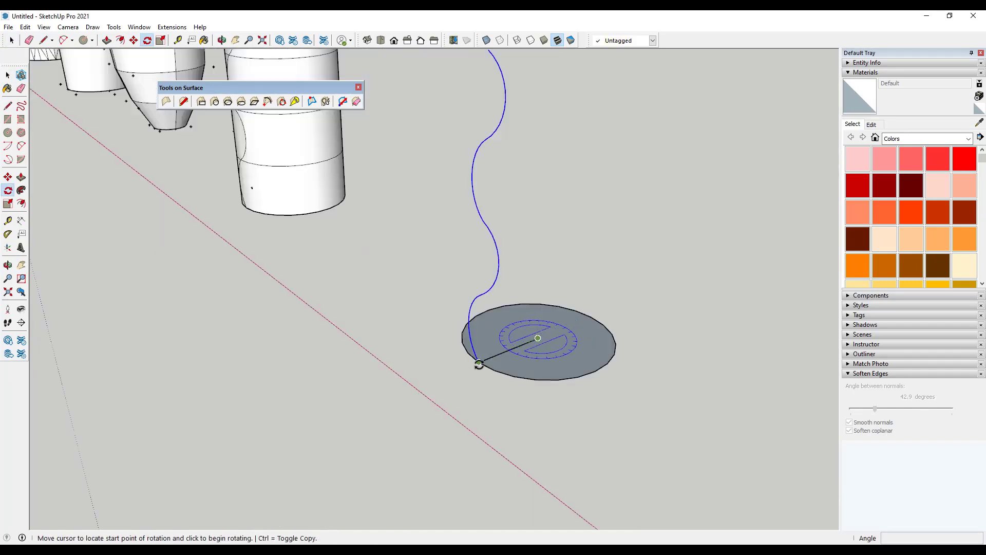
click(478, 364)
key(ctrl)
click(486, 313)
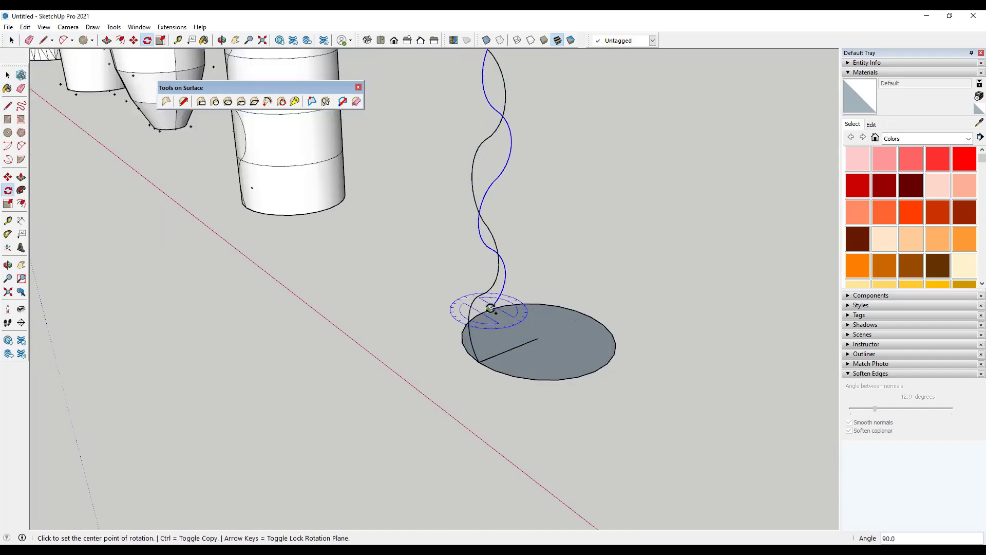
text(*3)
key(Return)
Select the four wavy curves and place a copy of them beside the base circle
scroll(455, 325, down, 3)
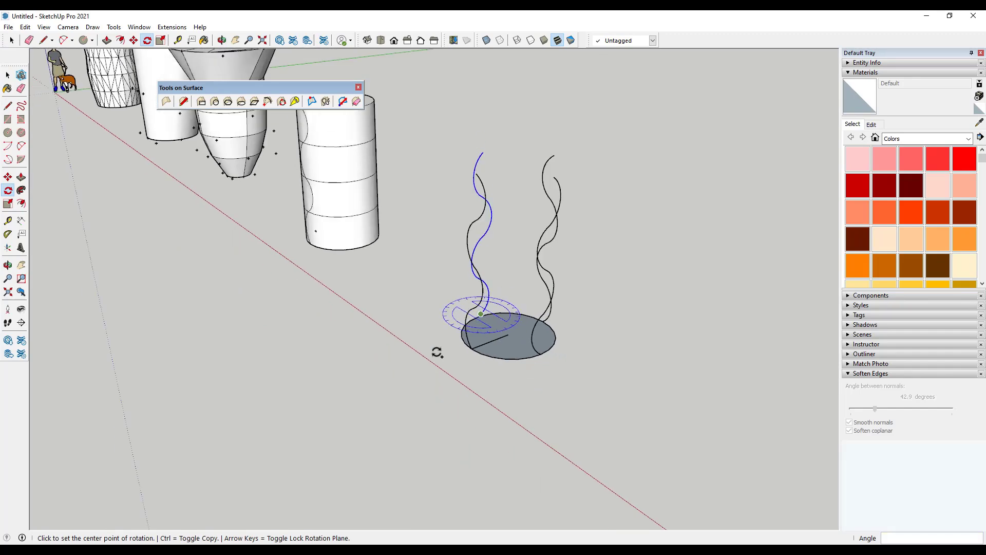
middle_drag(439, 350, 667, 193)
scroll(531, 237, up, 2)
scroll(588, 216, down, 1)
middle_drag(611, 226, 619, 205)
mouse_move(541, 195)
middle_down()
mouse_move(650, 243)
mouse_move(623, 273)
mouse_move(604, 242)
middle_up()
key(space)
drag(454, 118, 600, 282)
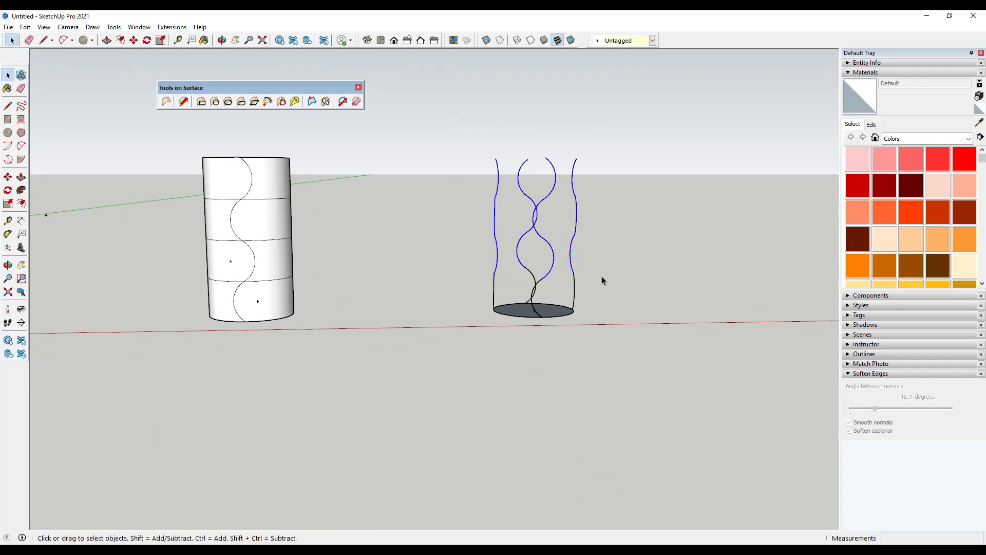
key(m)
key(ctrl)
click(544, 318)
click(697, 309)
Mirror the copied curves along the red axis by scaling them to -1 about their center
key(s)
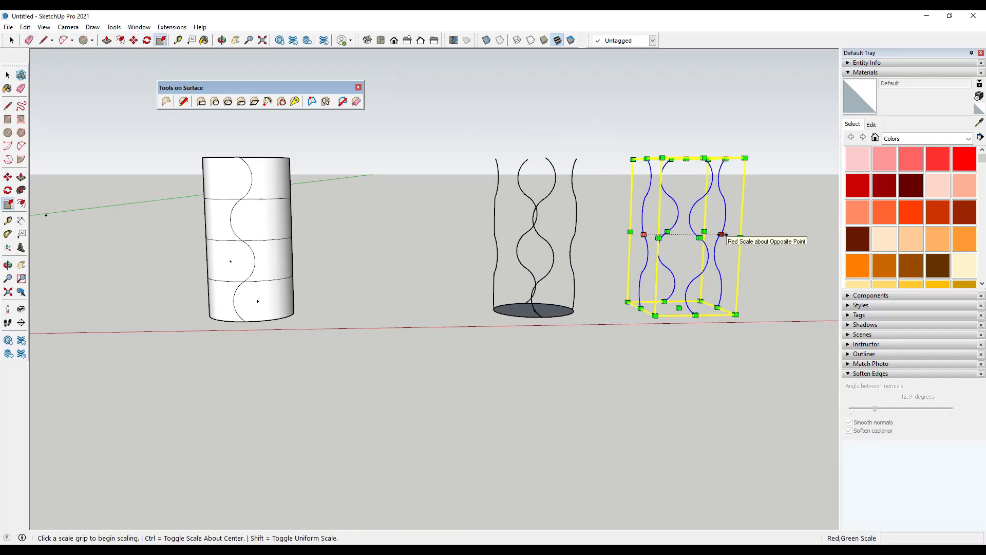
click(723, 234)
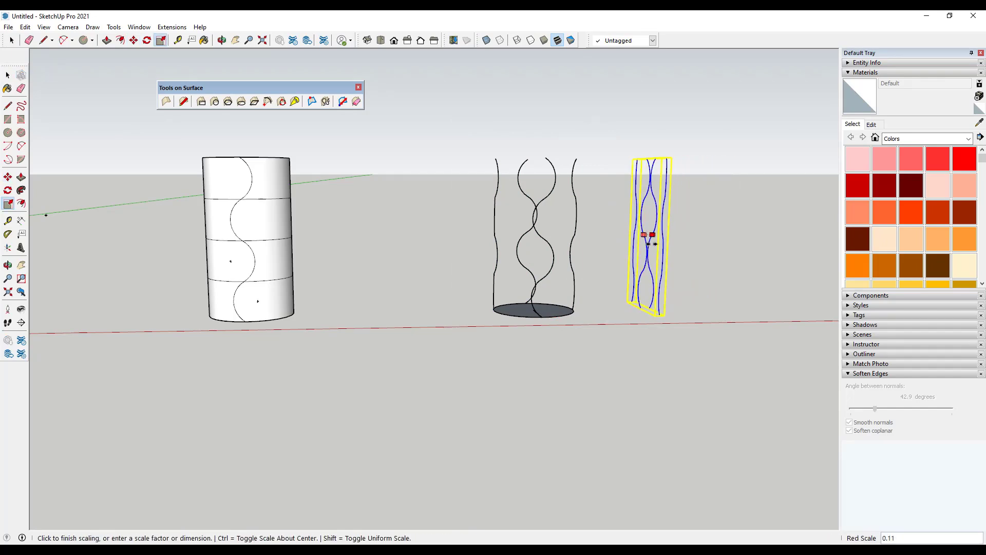
key(ctrl)
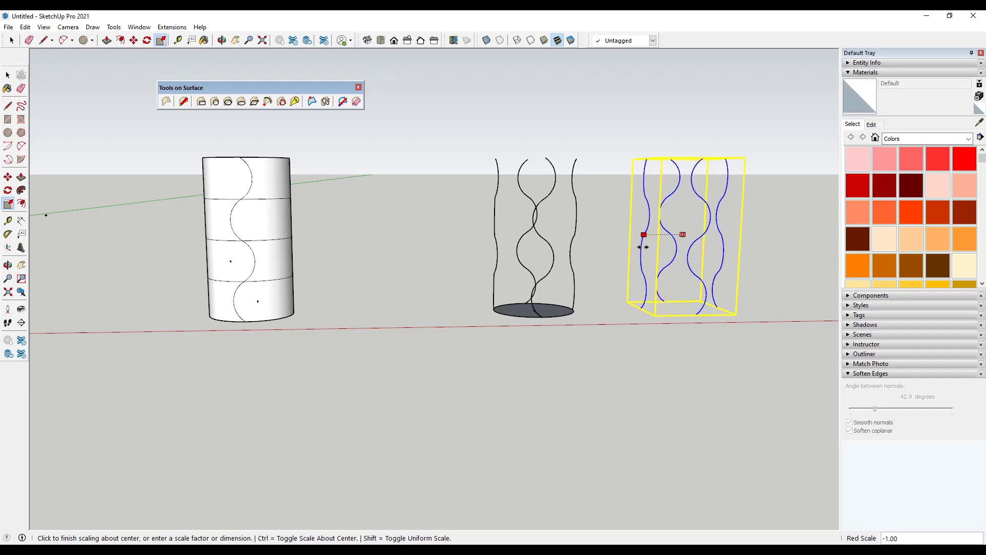
click(651, 258)
Try to move the mirrored curves onto the original curves at the circle's front edge
key(m)
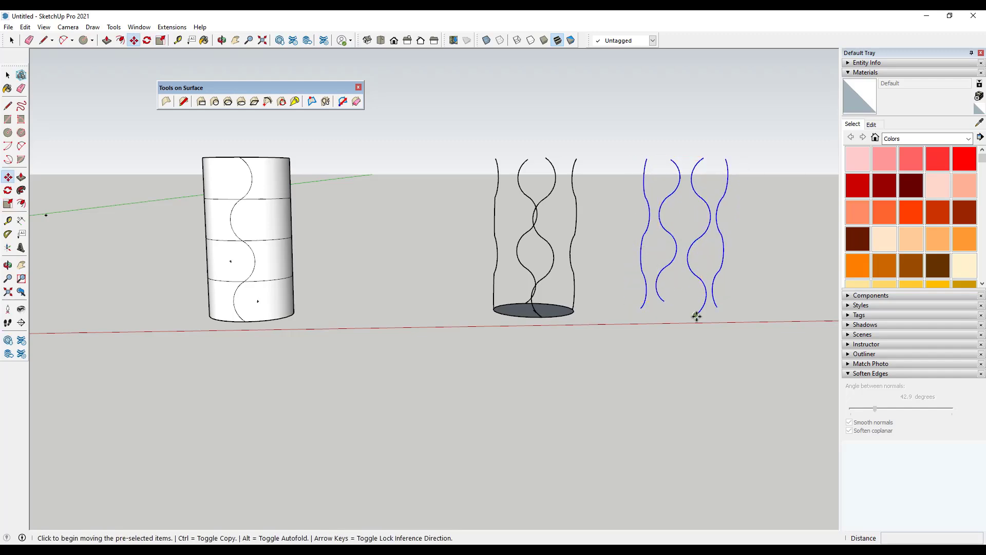
click(696, 315)
click(540, 313)
key(space)
middle_drag(608, 284, 545, 319)
scroll(544, 314, up, 3)
key(ctrl+z)
scroll(764, 327, up, 1)
scroll(534, 294, down, 3)
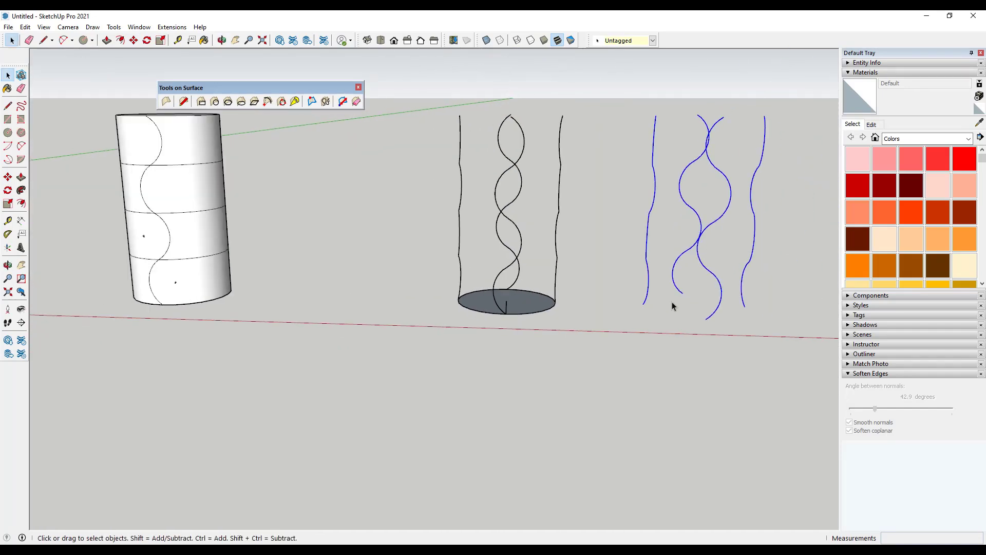
Move the mirrored curves by their front bottom endpoint onto the original curve's endpoint on the base circle
key(m)
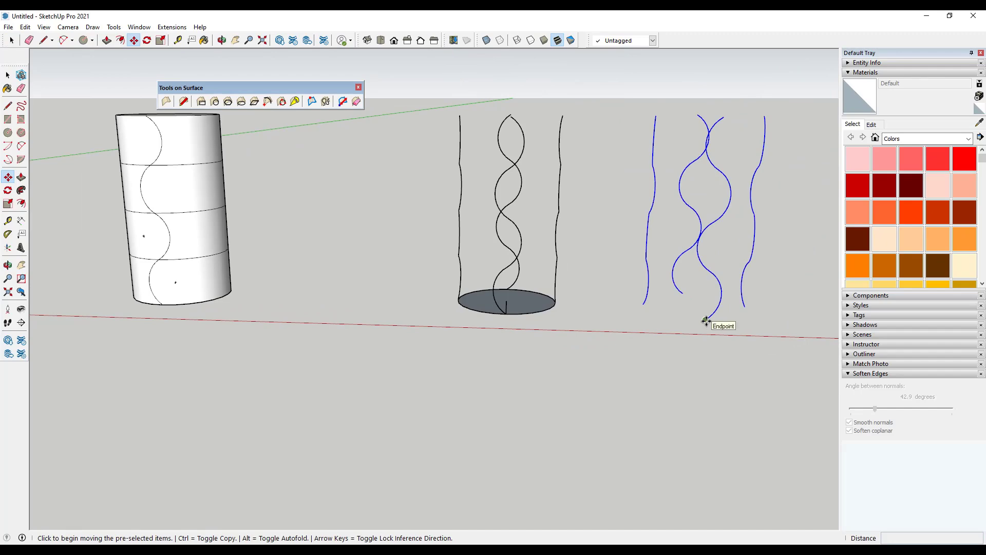
click(706, 320)
scroll(524, 312, up, 3)
click(486, 316)
scroll(519, 328, down, 1)
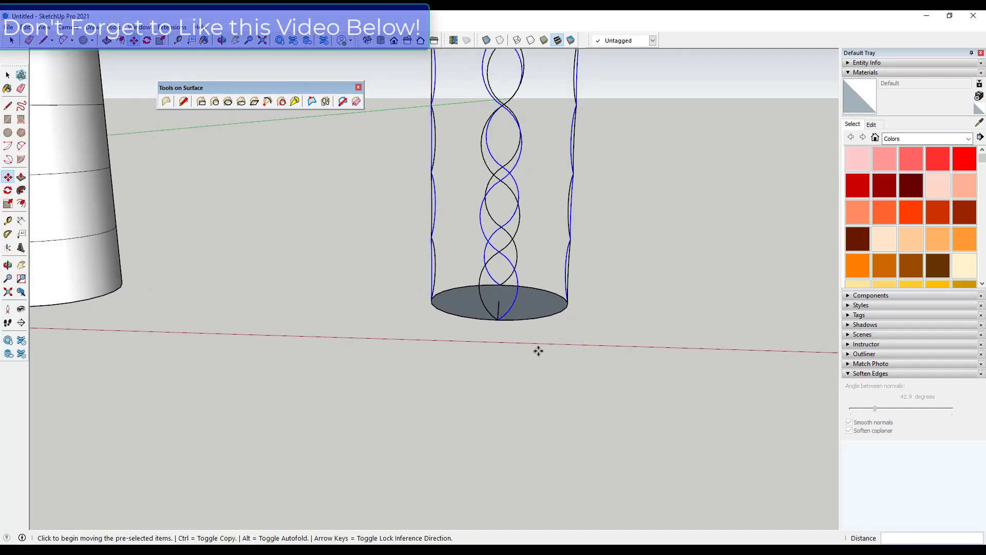
Erase the base circle's face and edges, leaving only the interlaced vertical curves
scroll(521, 308, down, 3)
middle_drag(521, 308, 478, 154)
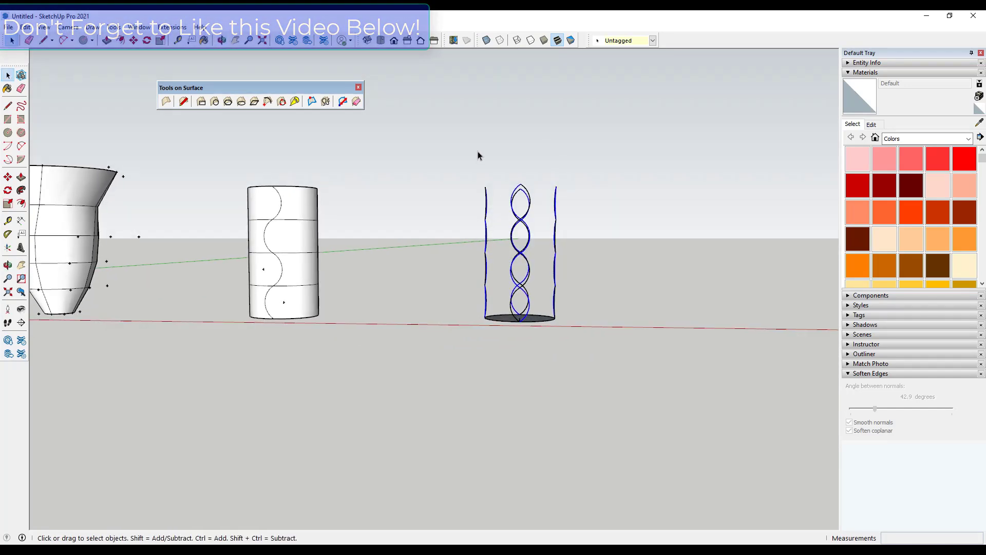
middle_drag(502, 293, 503, 303)
key(e)
click(499, 314)
key(space)
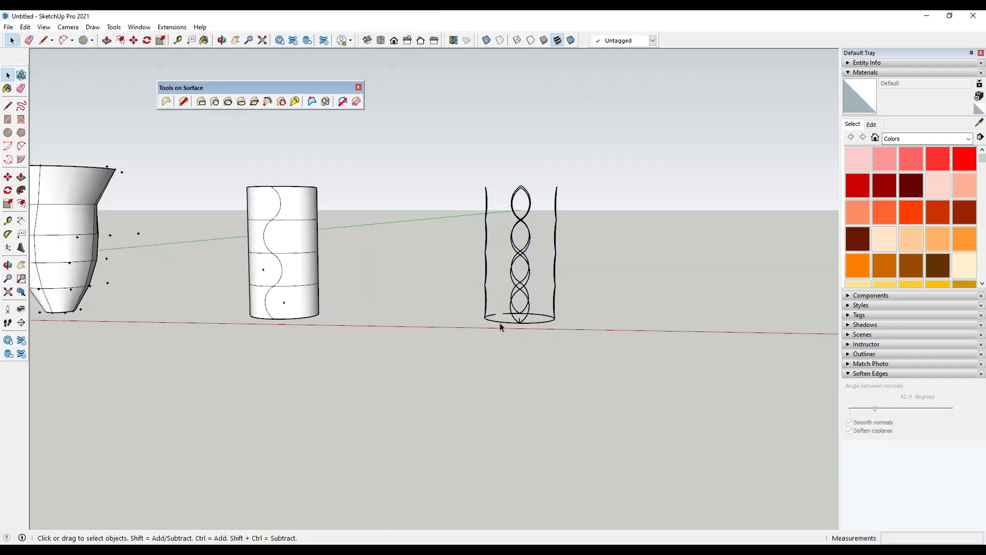
drag(476, 311, 599, 355)
middle_drag(539, 355, 568, 365)
scroll(459, 214, up, 3)
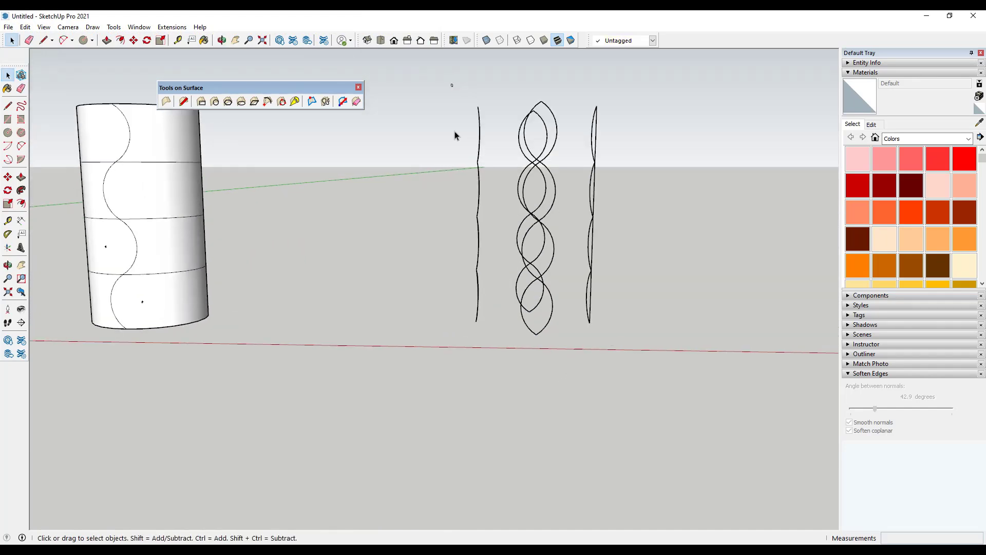
Group the interlaced curves and apply an FFD control-point grid to the group
drag(538, 279, 686, 402)
right_click(527, 237)
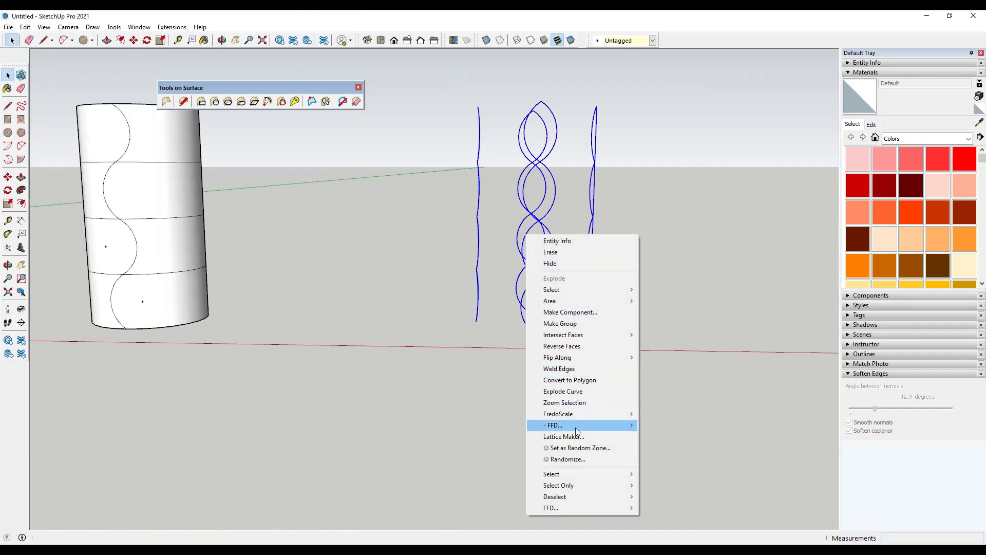
click(565, 323)
right_click(529, 240)
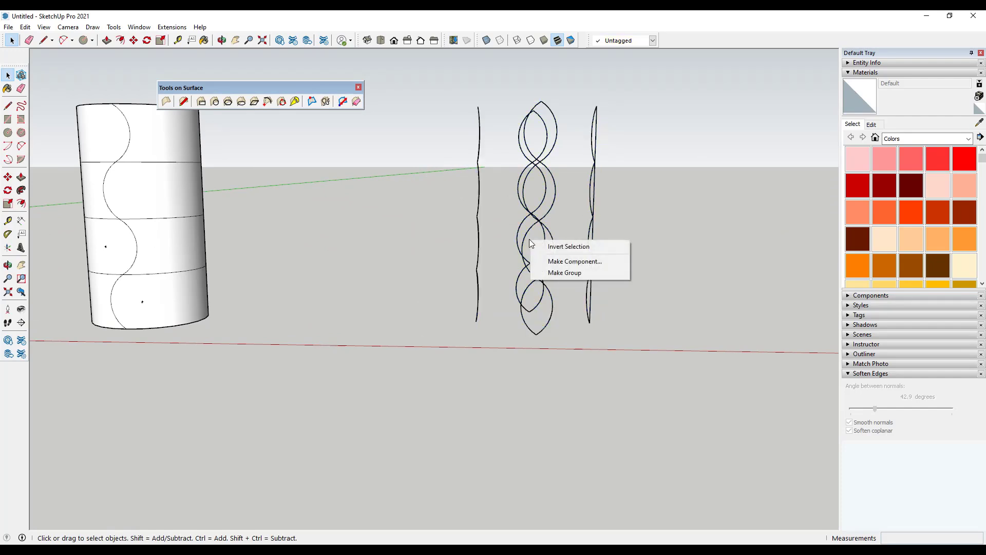
right_click(535, 220)
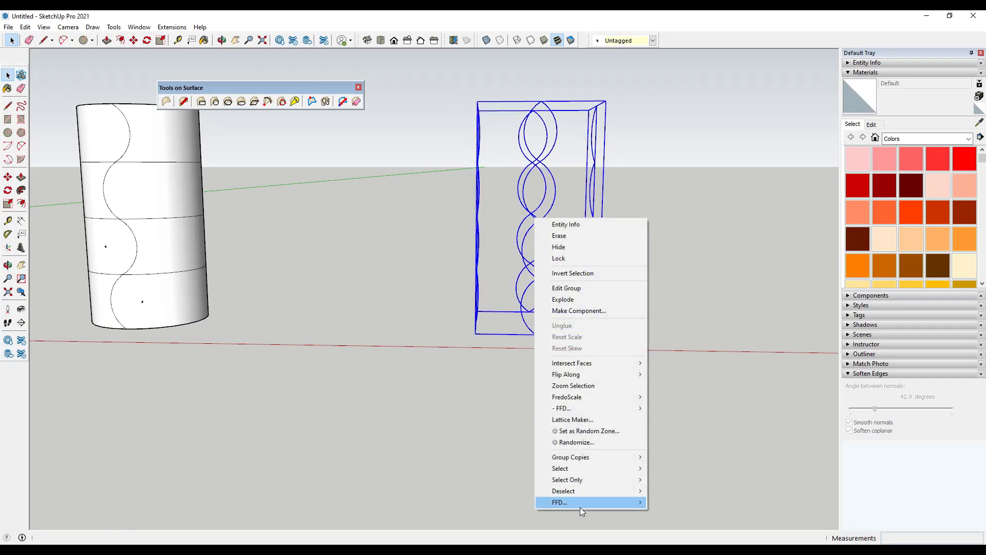
mouse_move(580, 508)
click(684, 473)
Select the top row of control points and scale it outward along the red axis to flare the curves
middle_drag(554, 260, 554, 294)
drag(611, 164, 468, 123)
key(s)
drag(575, 143, 670, 143)
Select the second row of control points and stretch it outward on the side opposite the flare
middle_drag(518, 175, 486, 180)
drag(542, 166, 461, 180)
key(s)
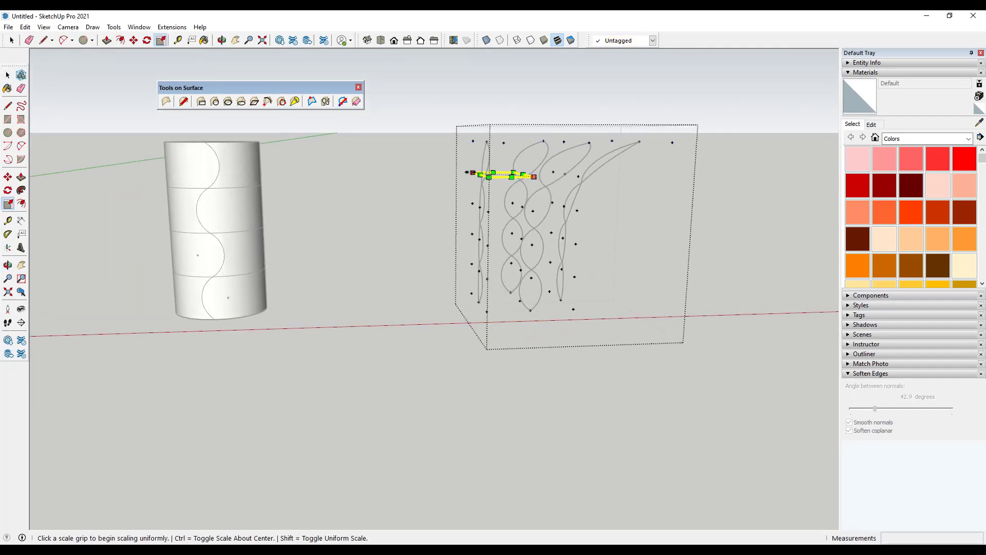
click(470, 182)
click(437, 172)
key(space)
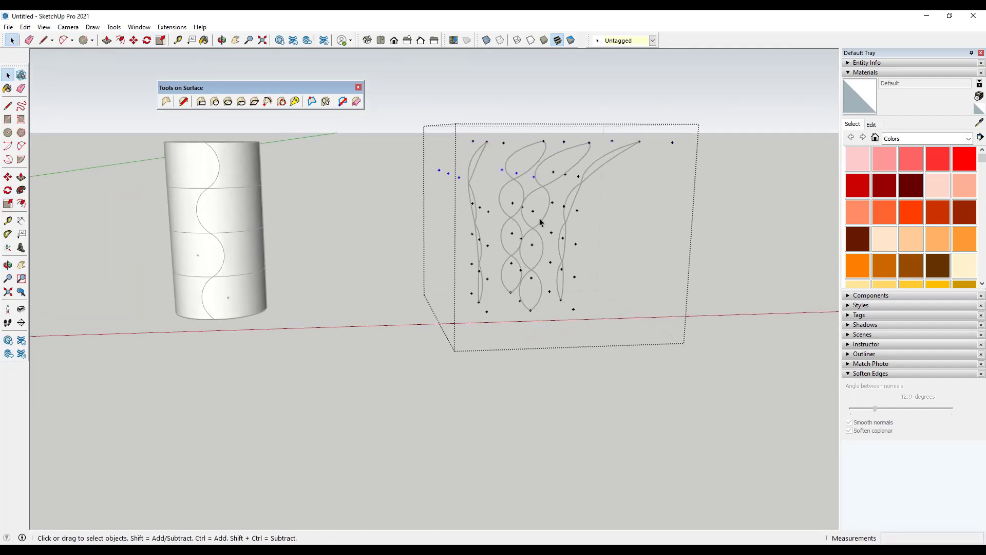
Move the control points at mid-height on the flared side inward toward the curves' center
key(m)
click(575, 244)
click(554, 243)
middle_drag(592, 272, 569, 252)
Move the bottom control points on the side opposite the flare inward
key(space)
drag(457, 284, 499, 320)
key(m)
click(488, 313)
click(506, 313)
key(space)
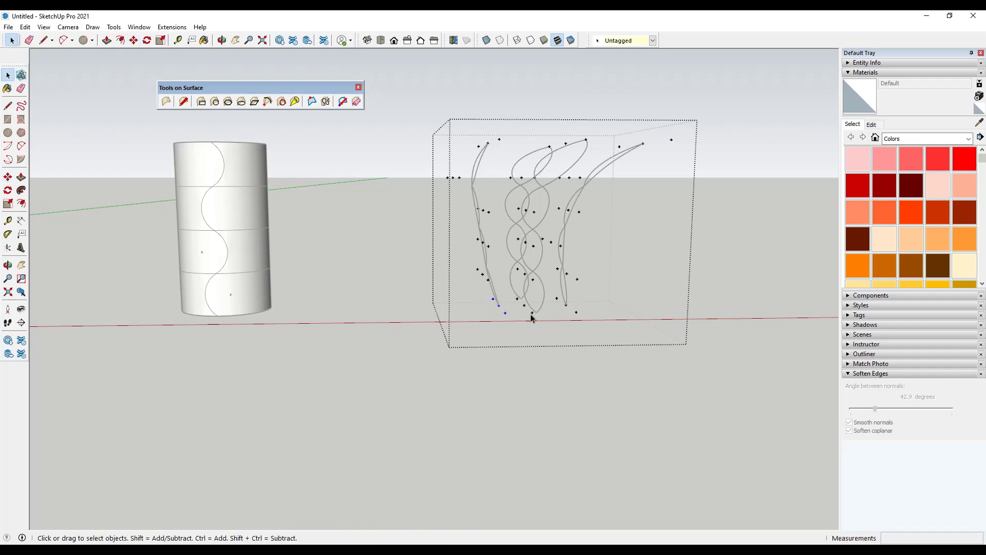
Move the mid-height control points opposite the flare outward to bulge the curves, and close the control-point group
drag(465, 229, 499, 250)
key(m)
click(486, 246)
click(444, 244)
key(space)
key(Escape)
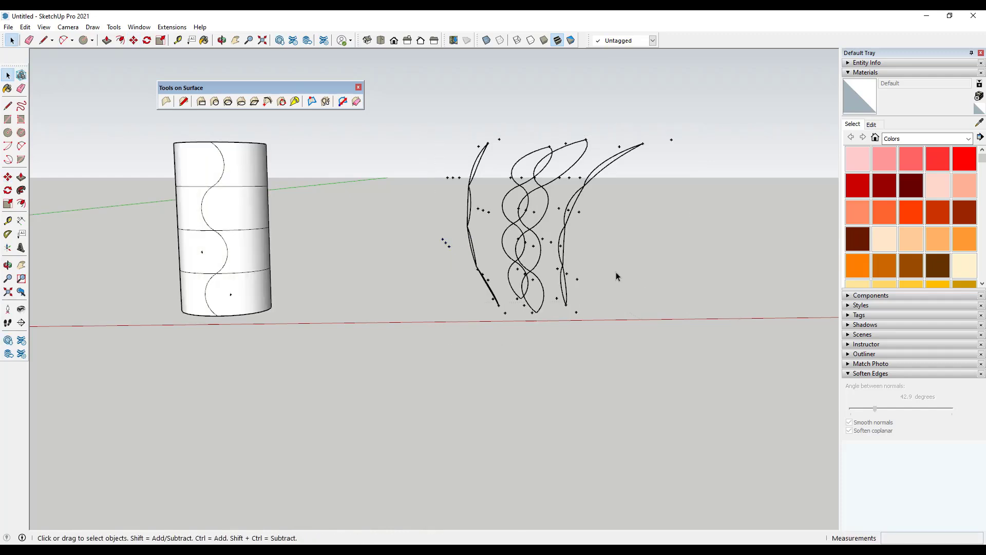
Copy the deformed curve group to the side along the red axis without its control points
scroll(494, 261, down, 3)
scroll(483, 252, up, 2)
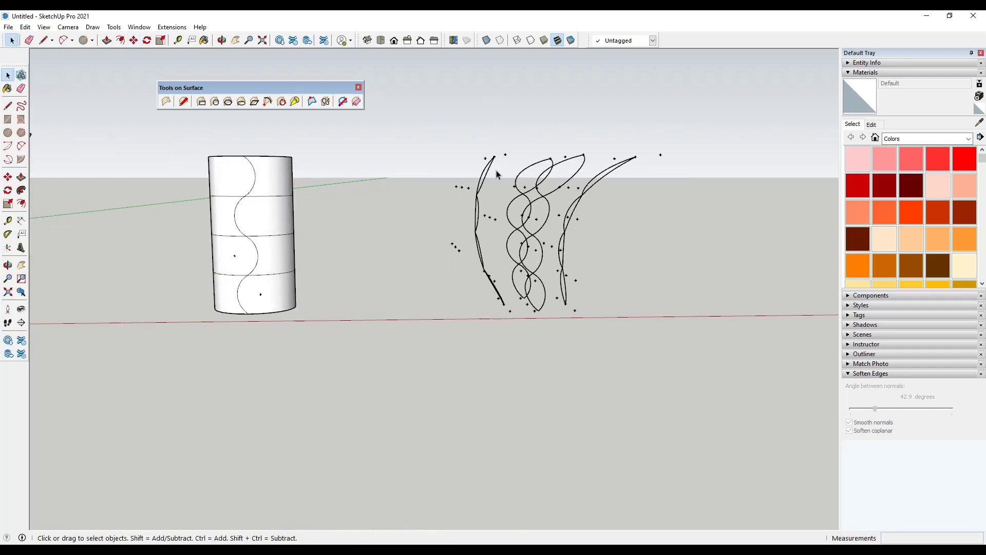
middle_drag(497, 175, 517, 275)
click(526, 271)
scroll(518, 267, down, 5)
key(m)
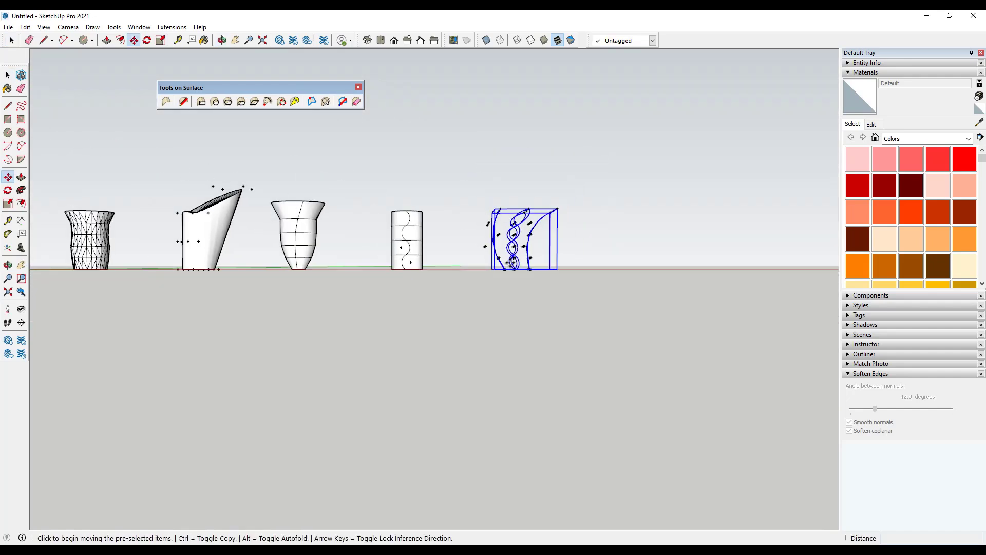
click(518, 267)
key(ctrl)
click(640, 267)
key(space)
Open the copied group and convert all its curves to cylinders, setting the tube diameter
scroll(729, 244, up, 4)
scroll(516, 237, up, 2)
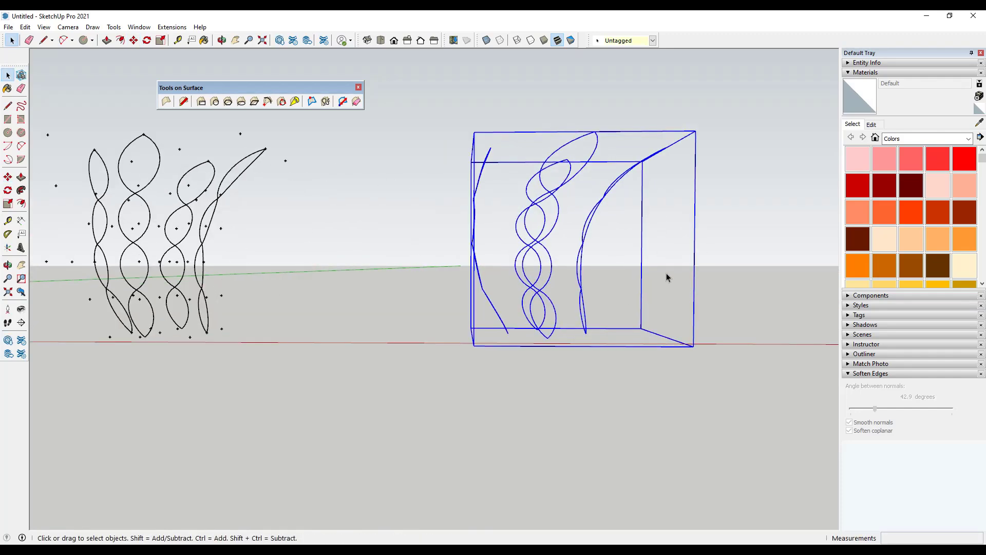
middle_drag(663, 277, 534, 285)
double_click(585, 315)
scroll(534, 284, down, 5)
scroll(452, 183, up, 4)
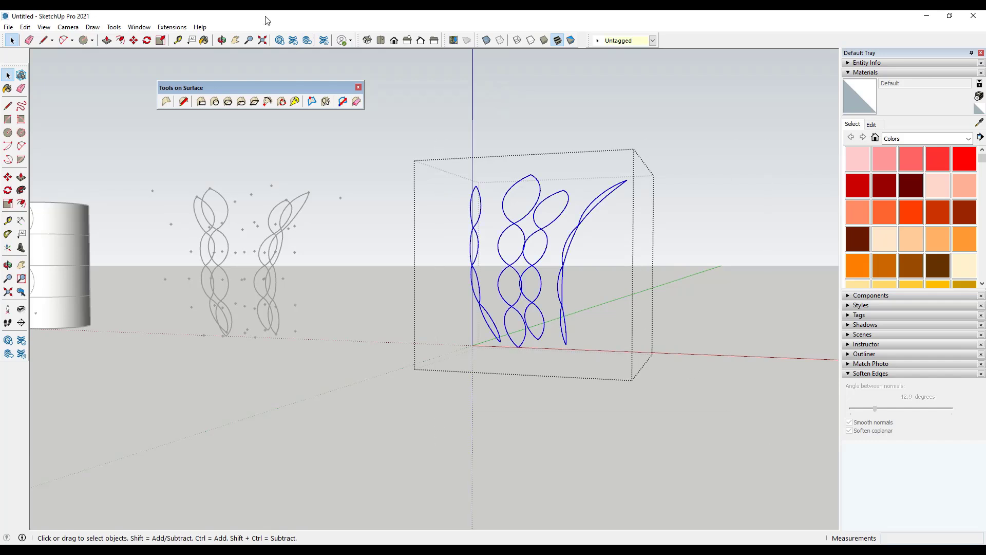
click(138, 28)
mouse_move(106, 28)
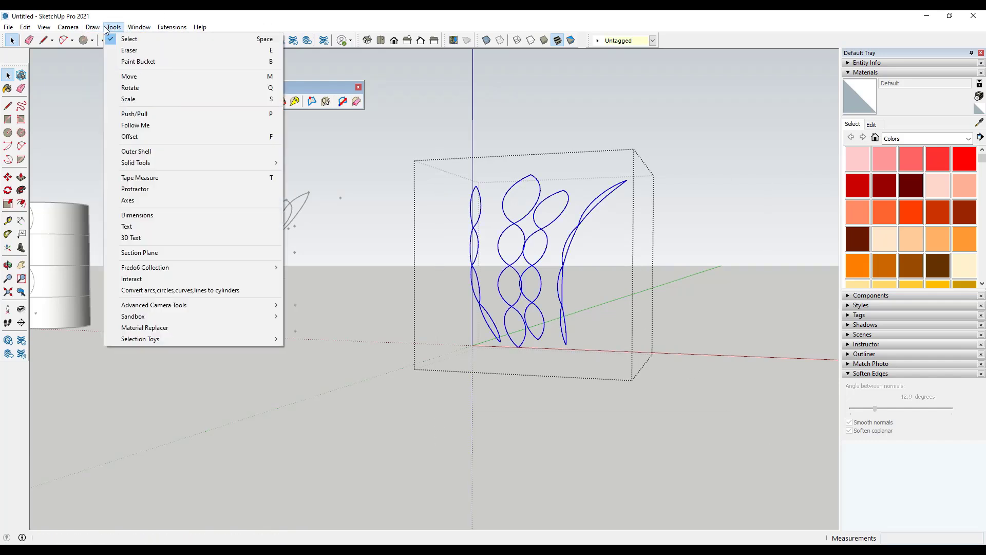
click(165, 291)
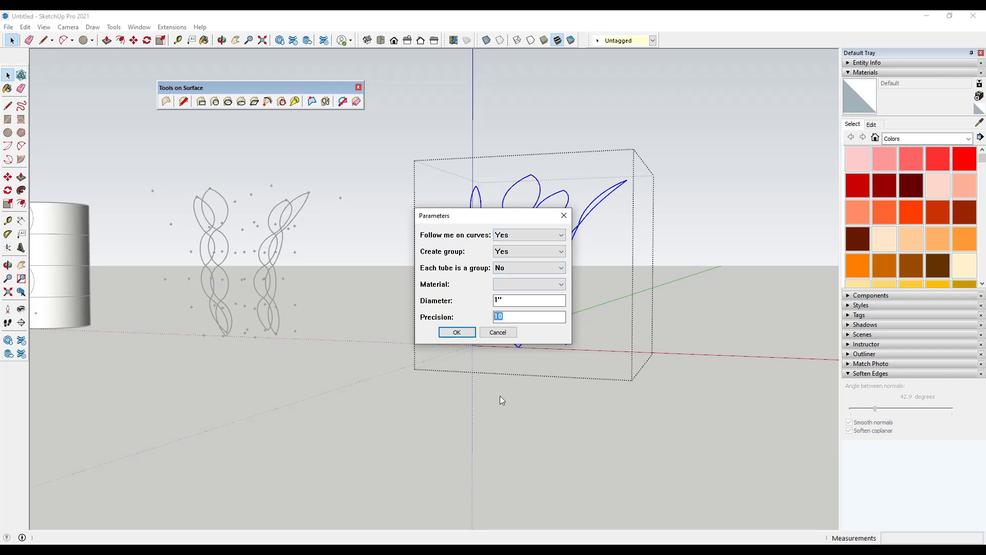
double_click(517, 299)
key(Return)
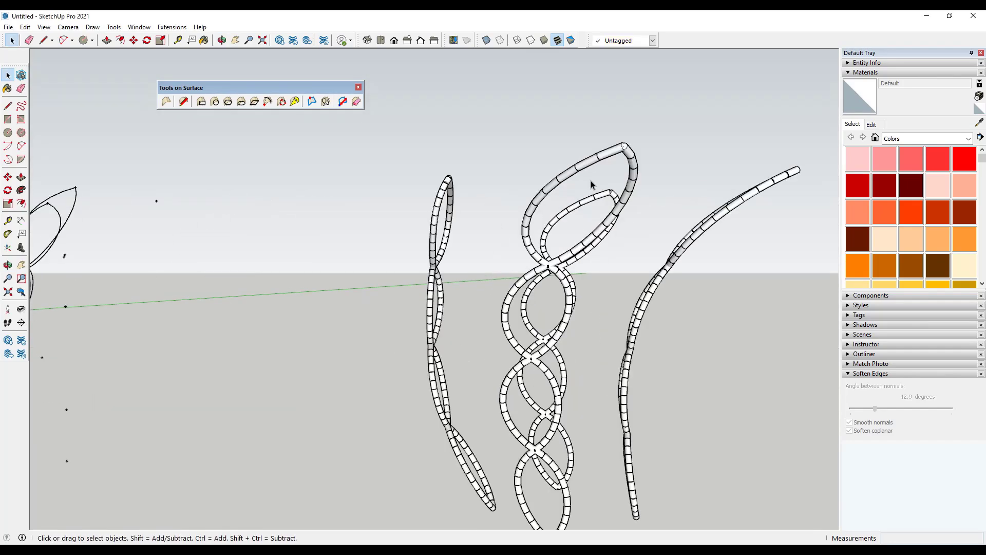
scroll(461, 167, down, 3)
scroll(569, 257, up, 2)
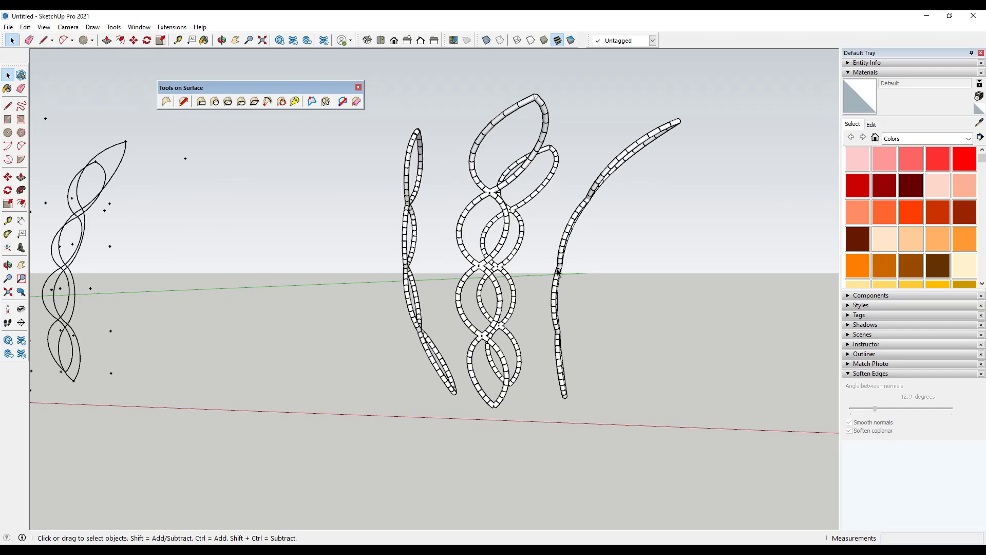